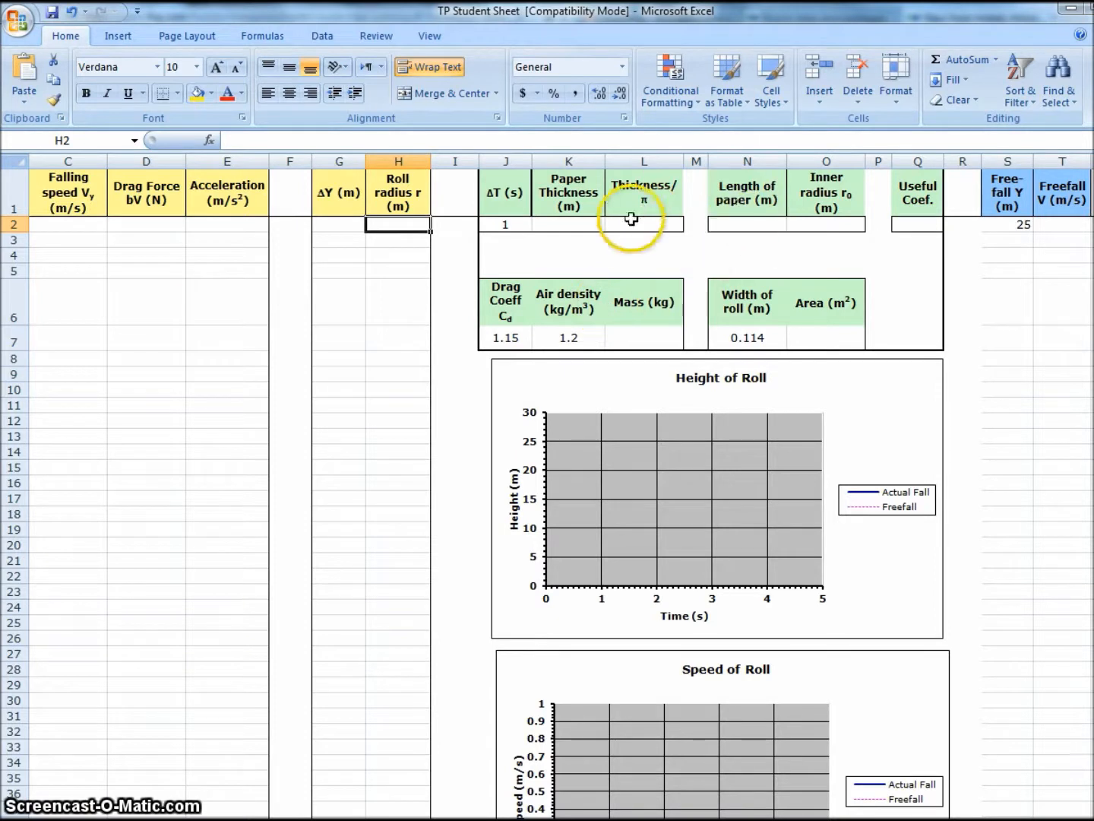
- Enter a paper length of 69 m in cell N2 and an inner radius of 0.025 m in cell O2
click(765, 223)
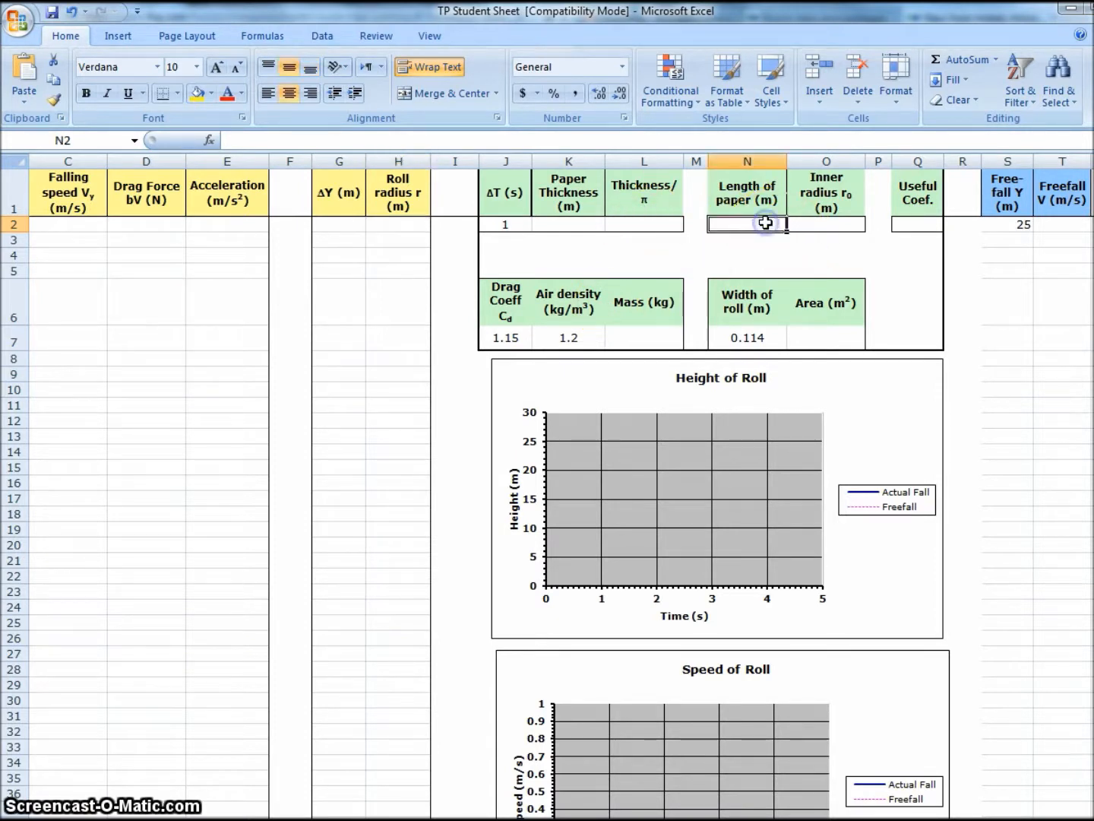
text(69)
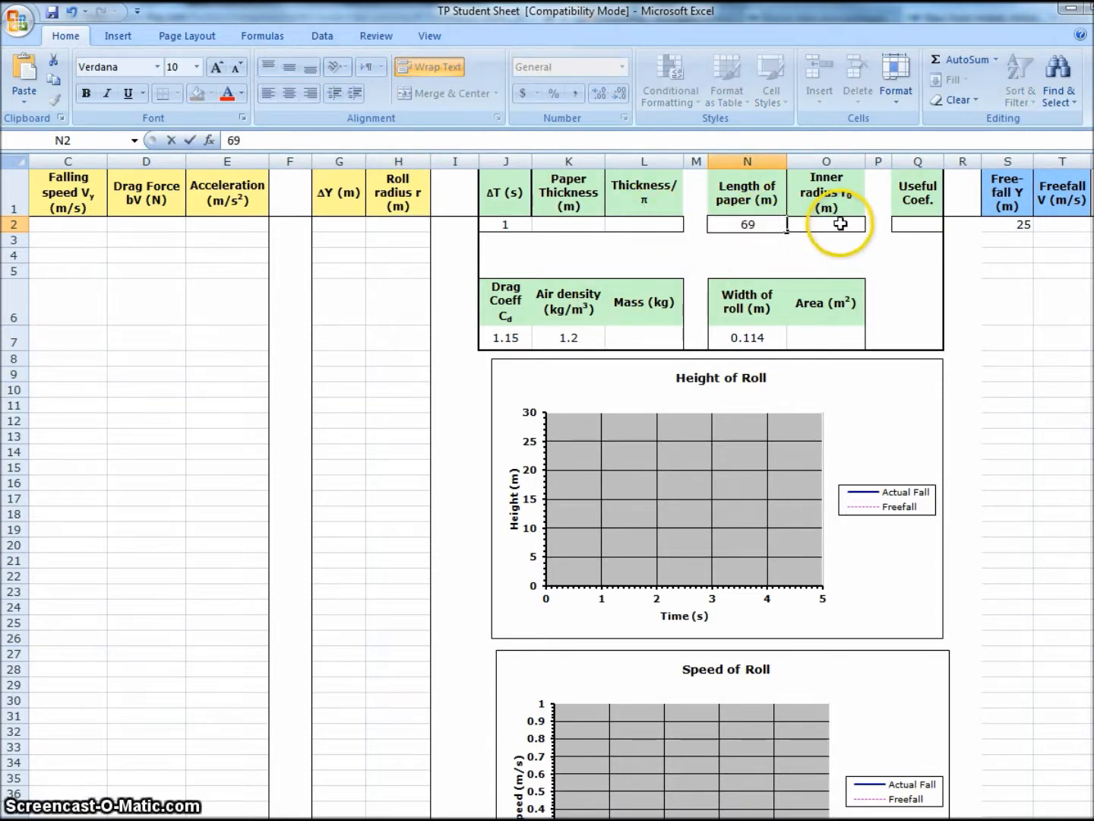
click(840, 225)
text(0.025)
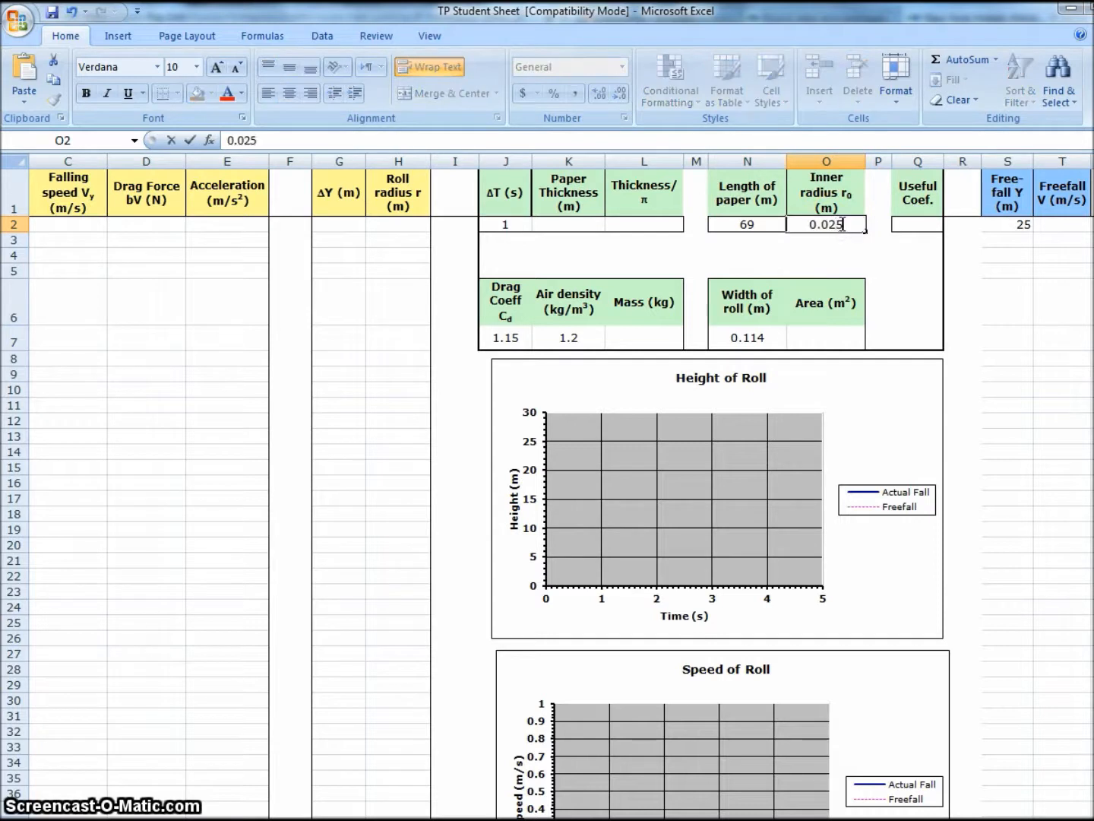
- Enter a paper thickness of 0.0005 m in cell K2 and a starting roll radius of .08 m in cell H2
click(541, 225)
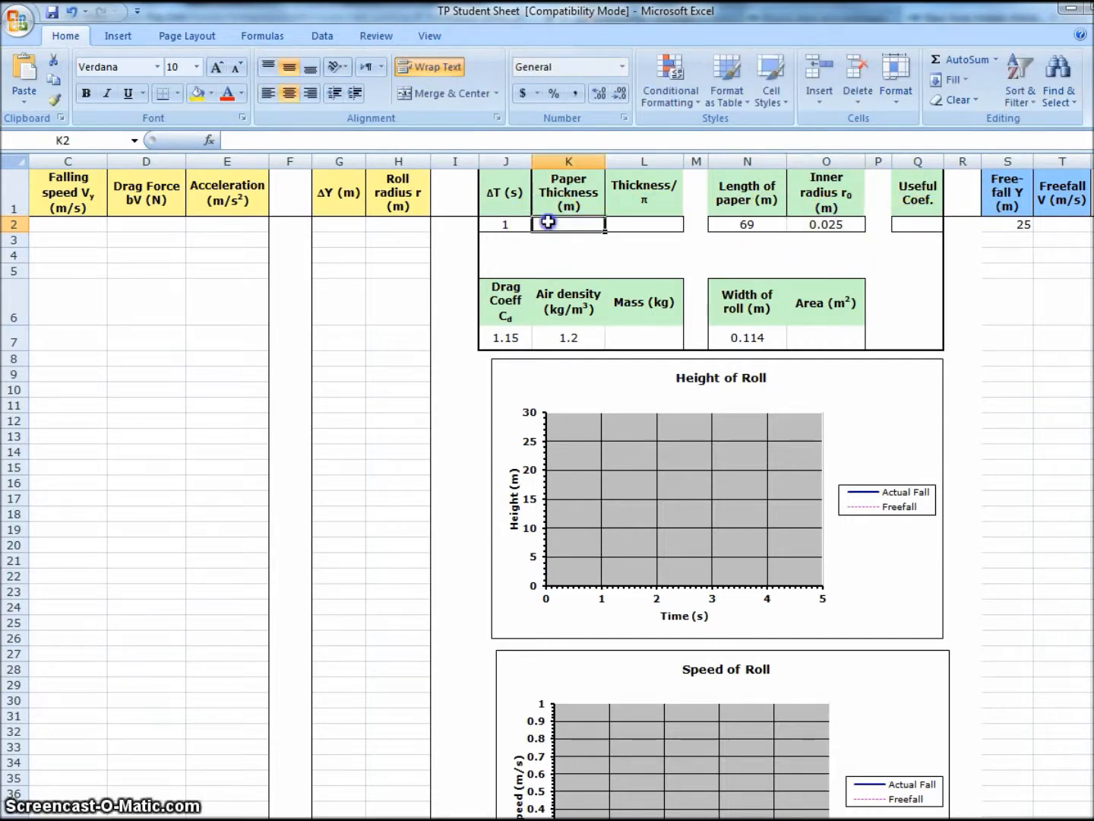
text(0)
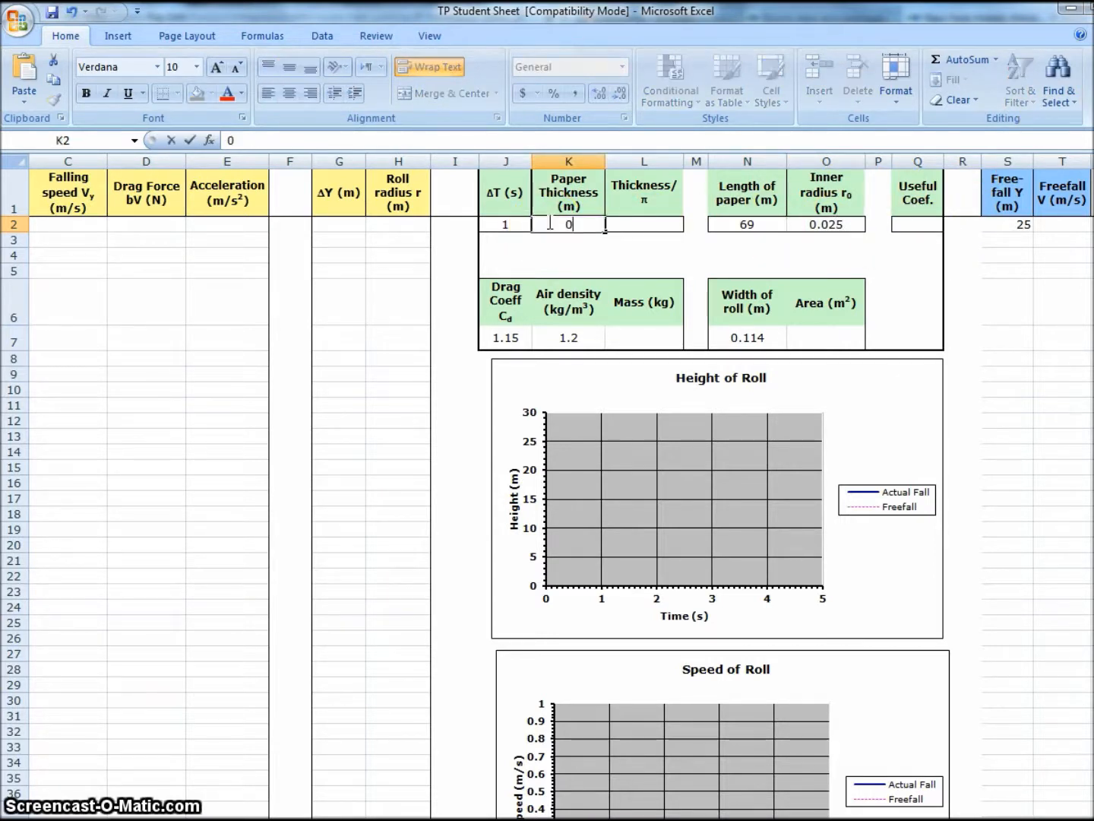
text(.0005)
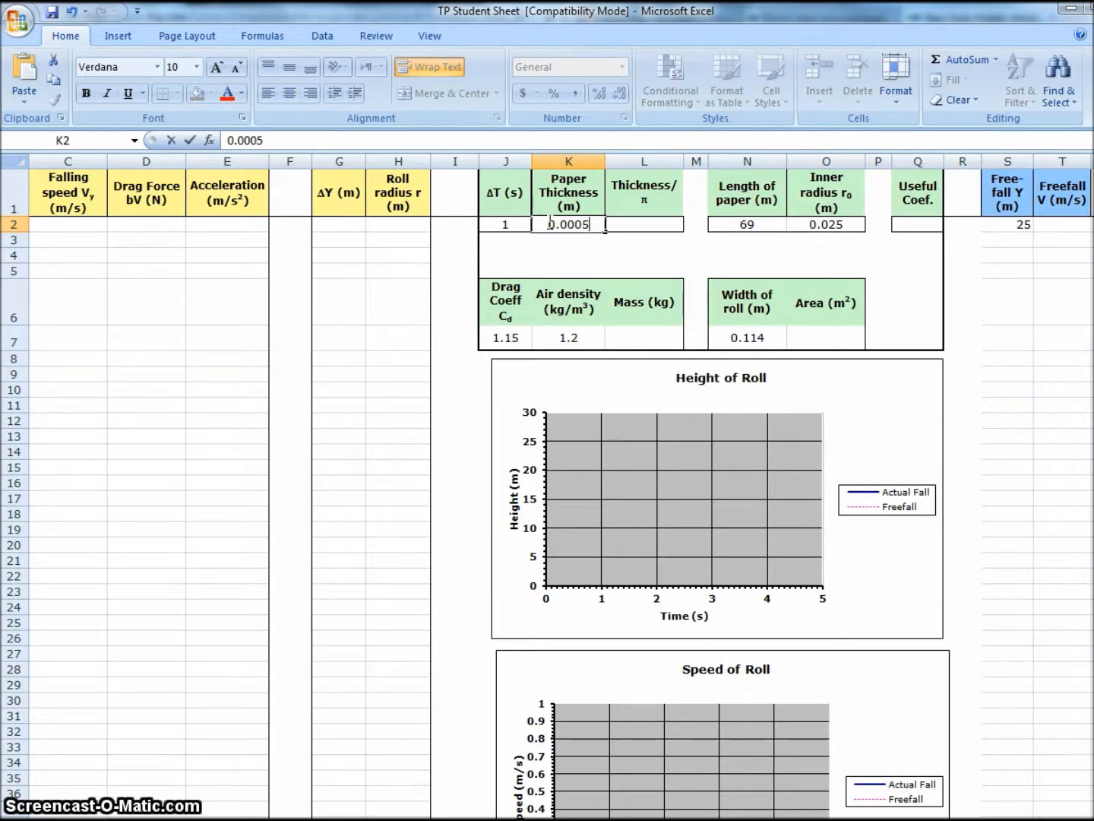
click(399, 226)
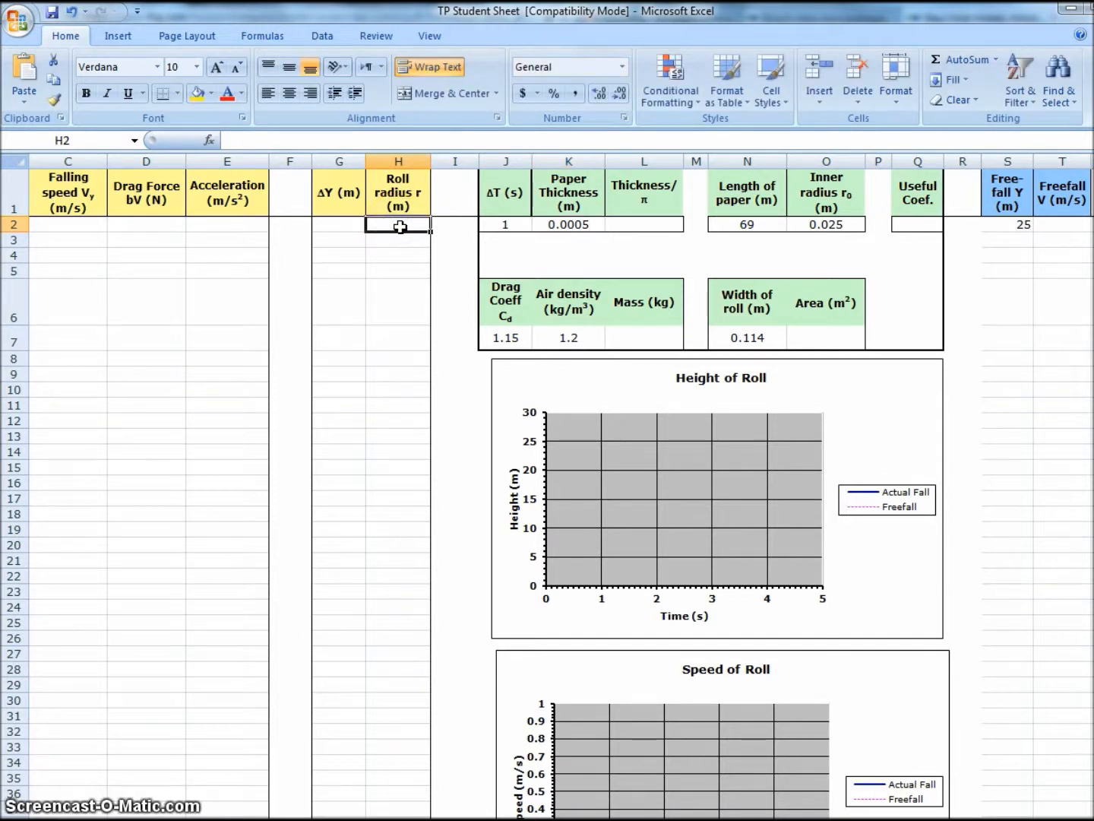
text(.08)
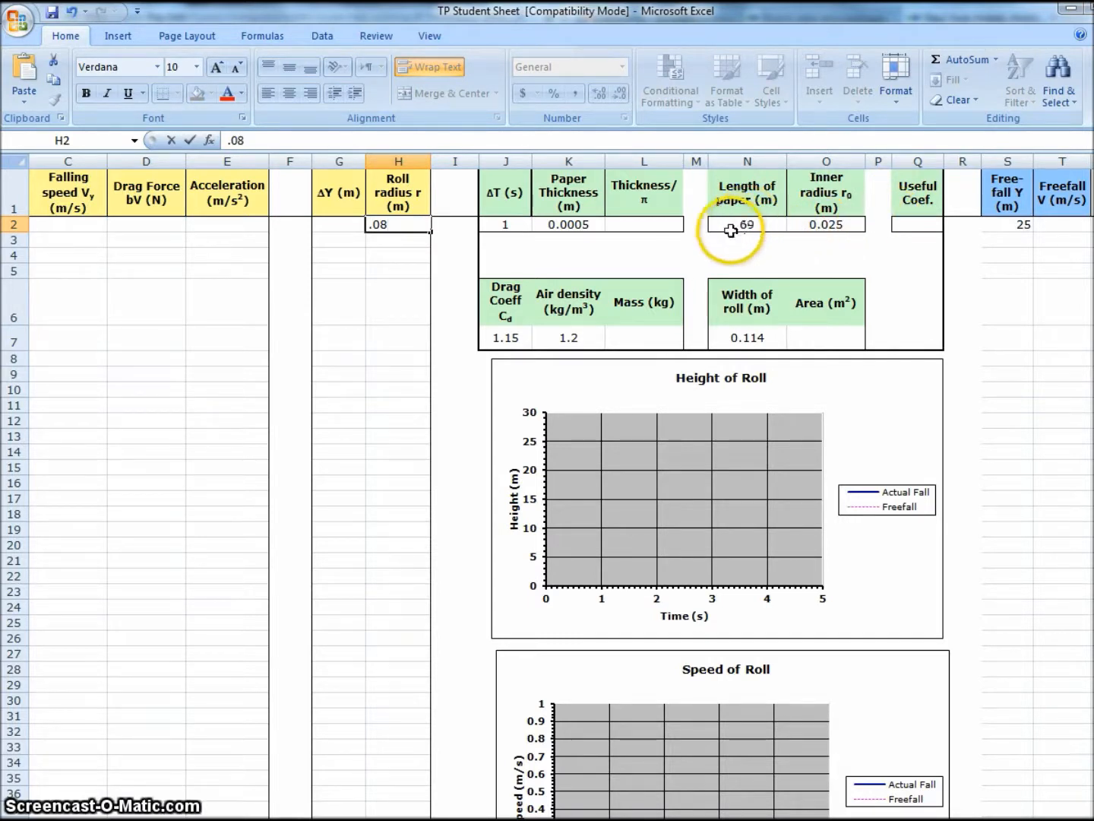
- Calculate thickness over π in cell L2 with the formula =K2/PI()
click(625, 225)
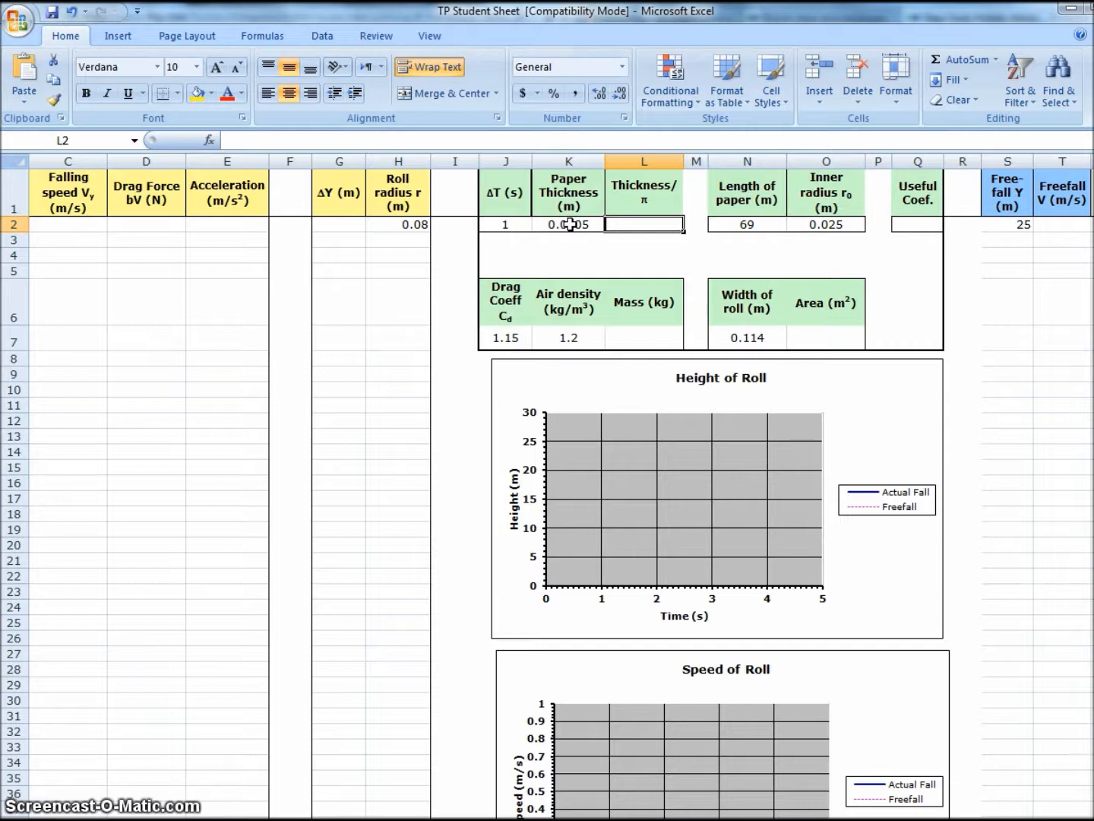
text(=)
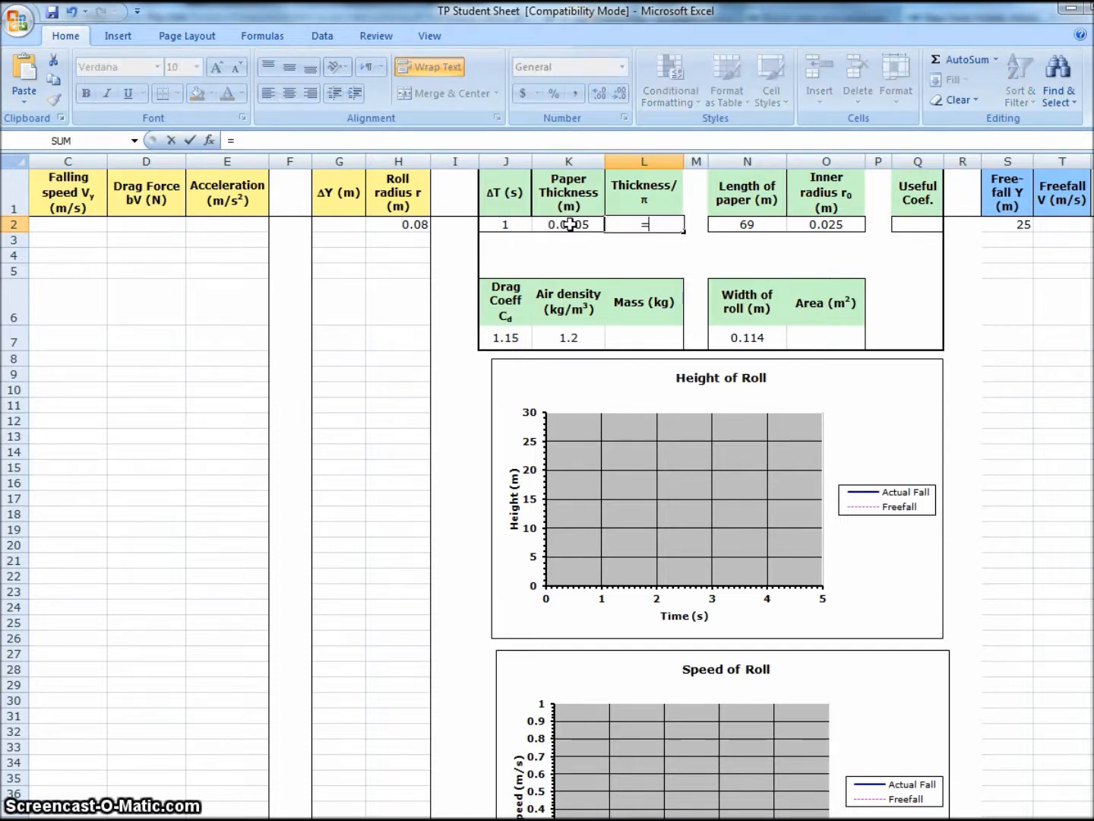
click(570, 224)
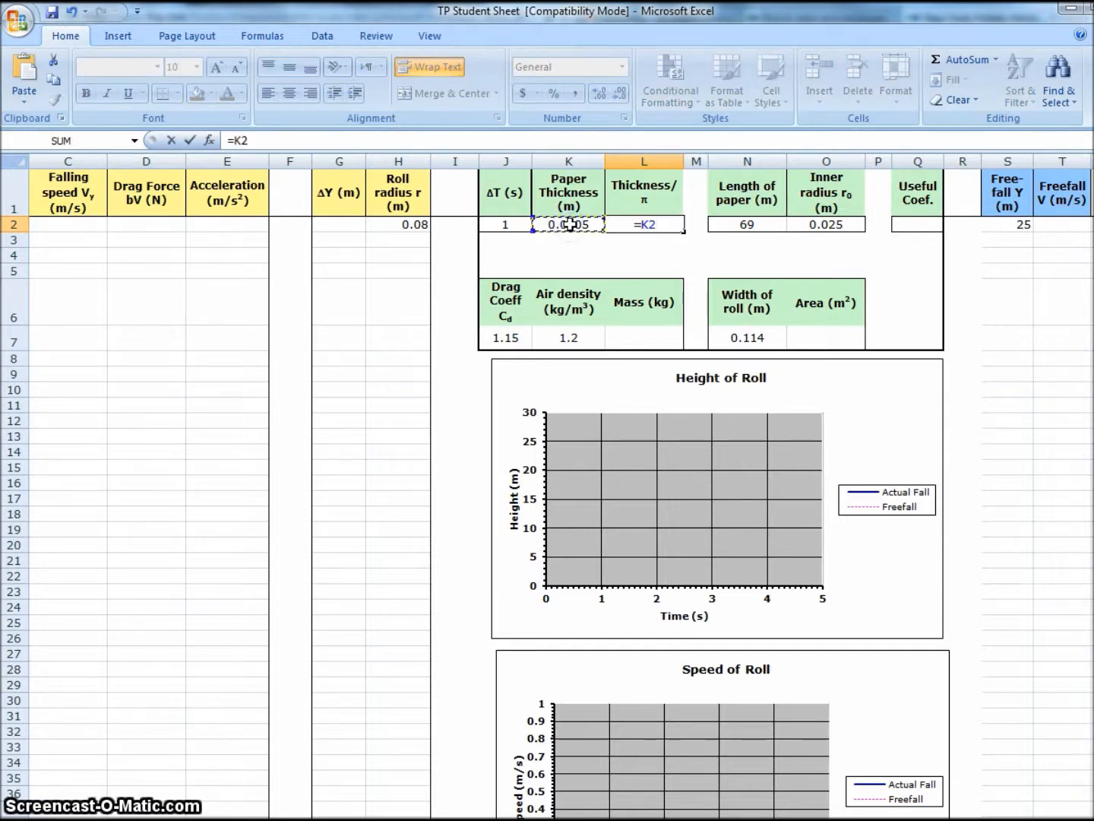
text(/PI())
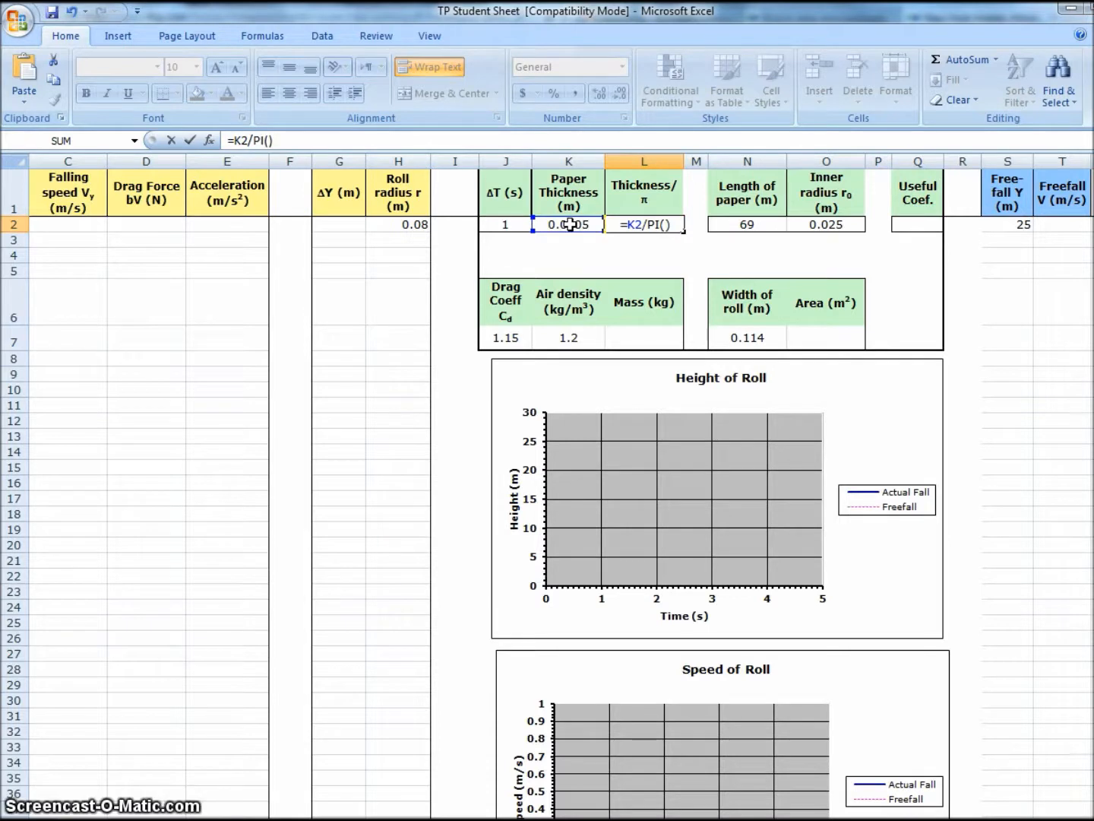
key(Return)
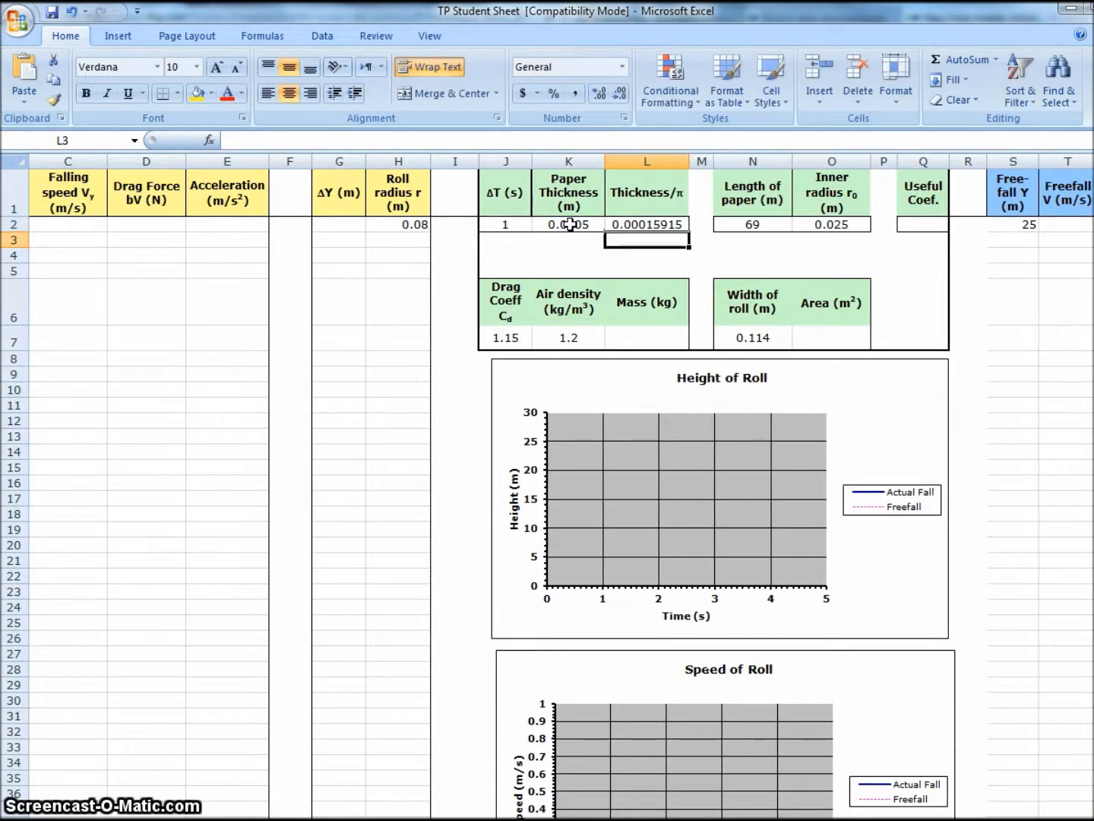
- Set the time step ΔT in cell J2 to 0.01 s
click(507, 225)
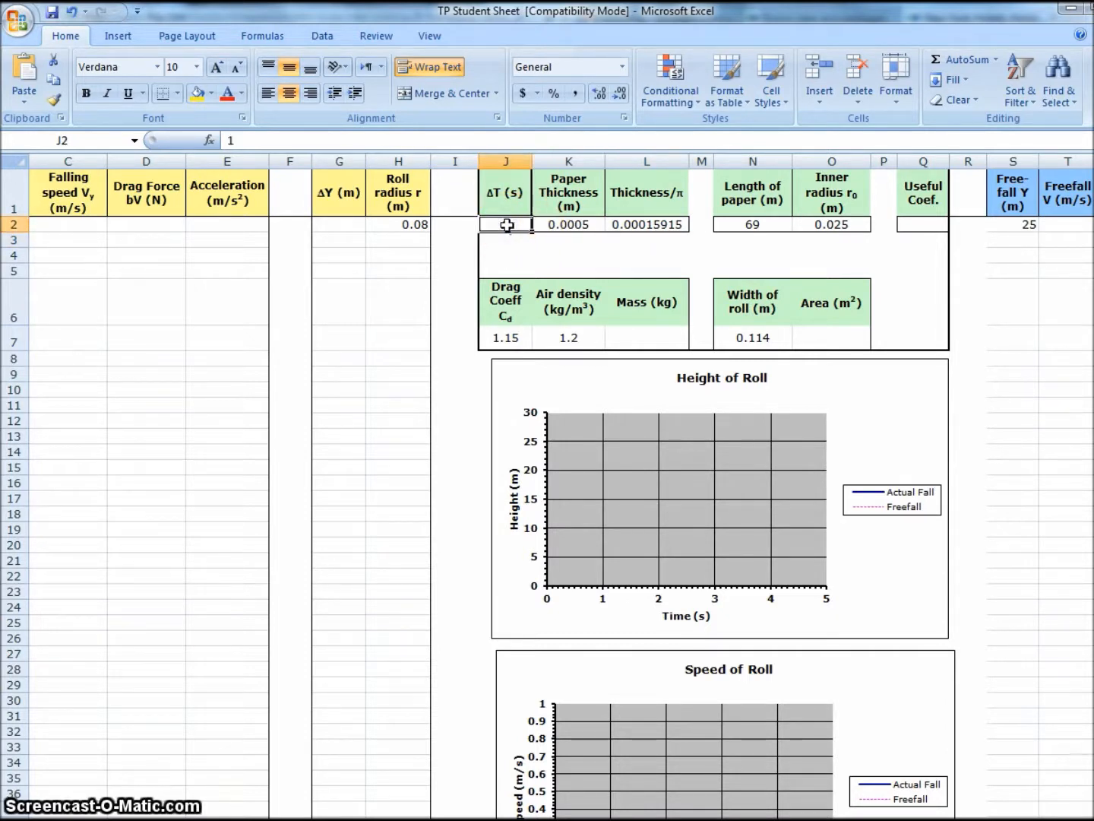
text(0.01)
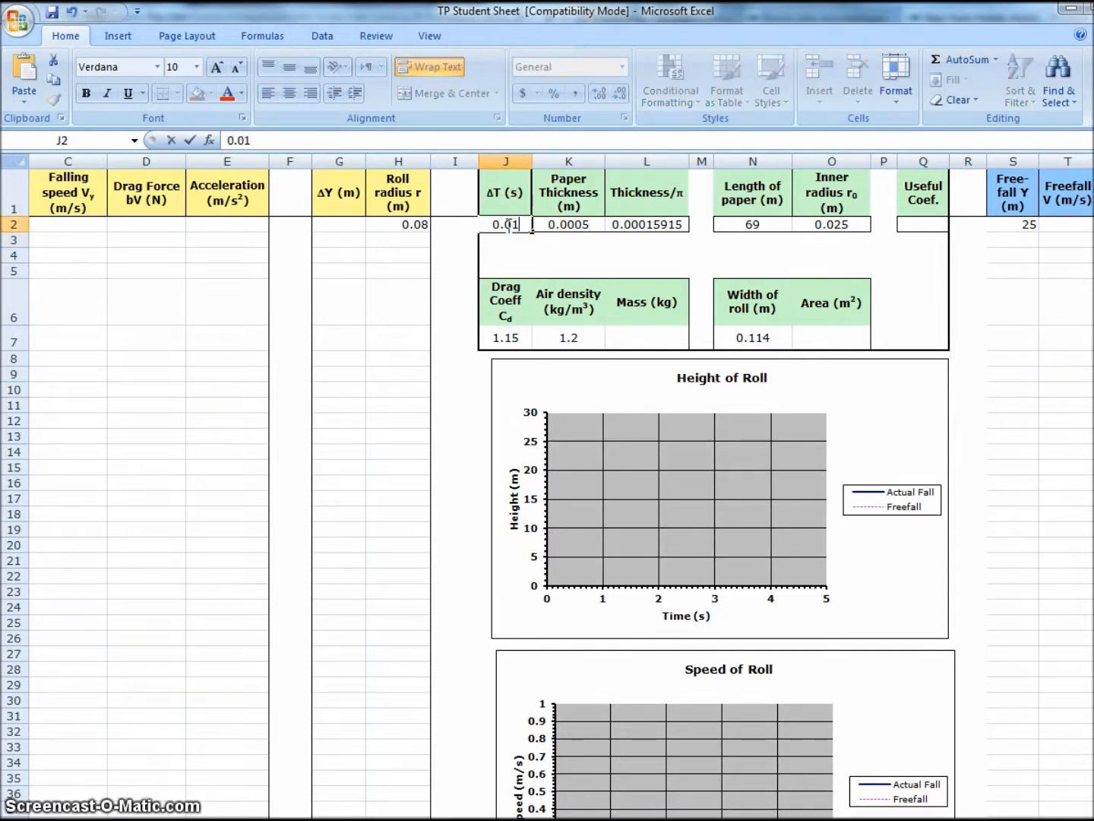
key(Return)
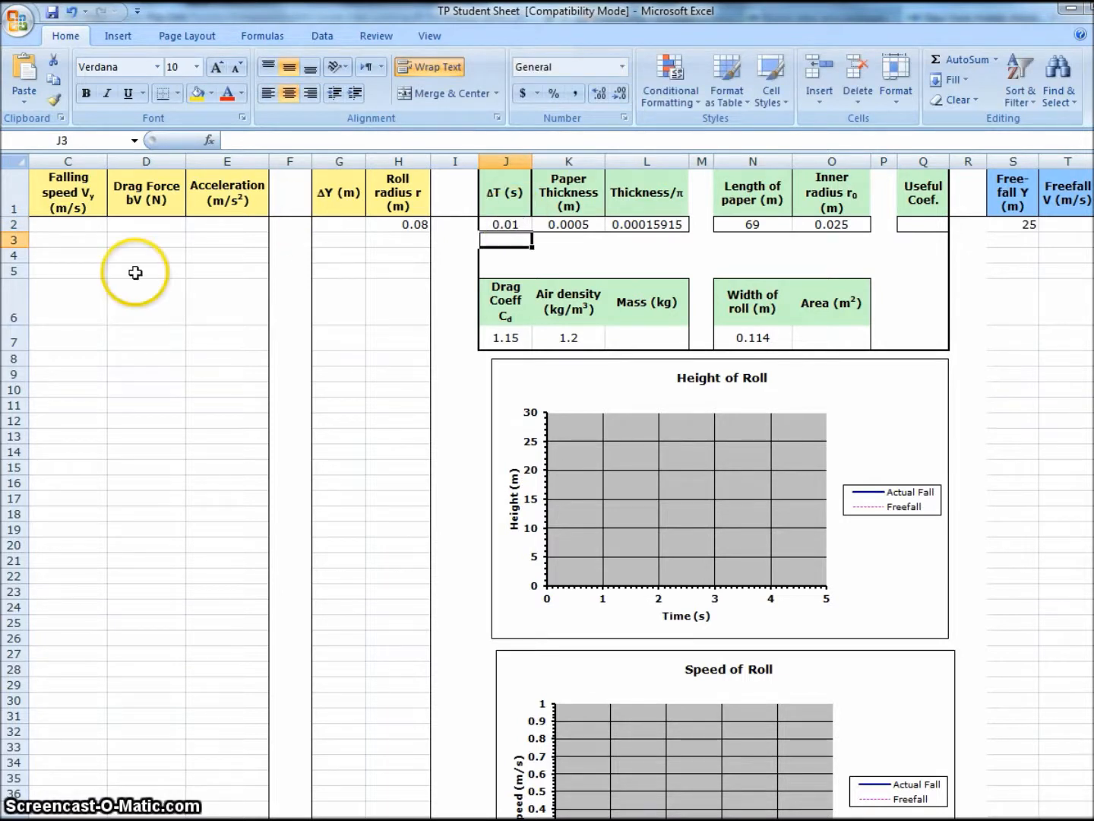
- Enter 0 as the starting time in cell A2 of the Time column
drag(471, 819, 418, 820)
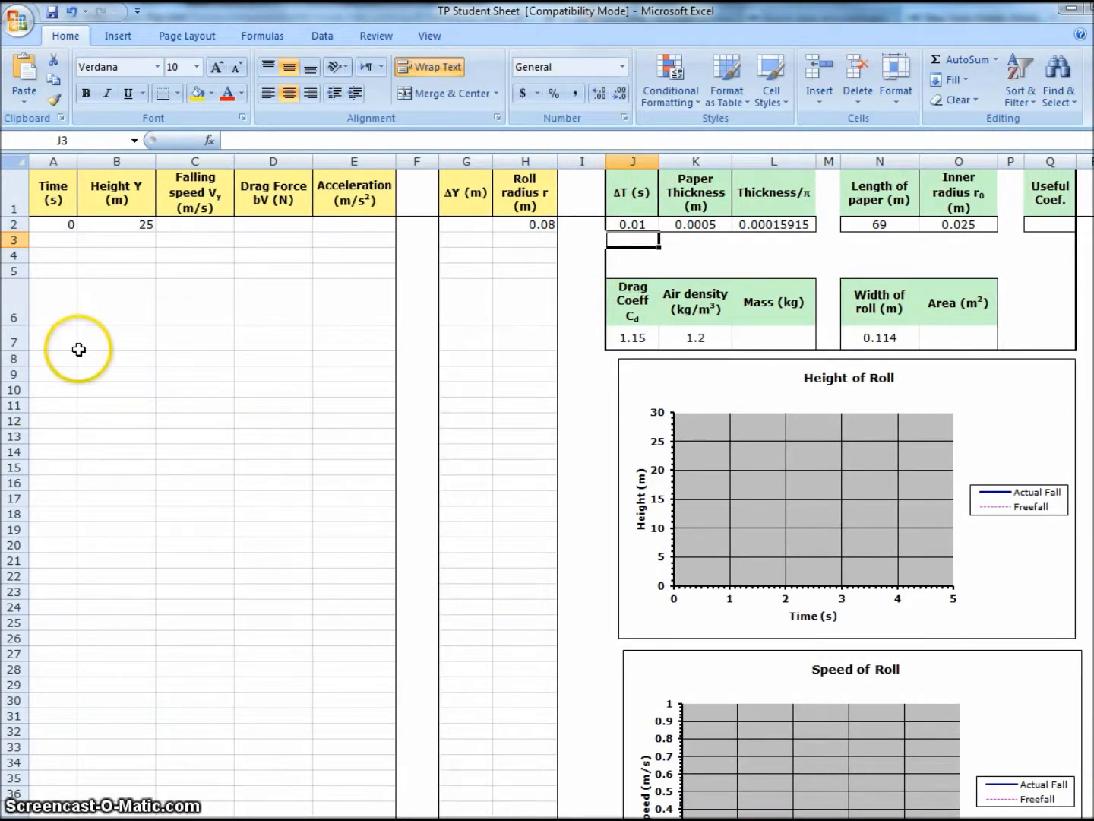
click(68, 225)
text(0)
key(ctrl+Return)
- Add the time step to the previous time in cell A3 with the formula =A2+J2
click(66, 240)
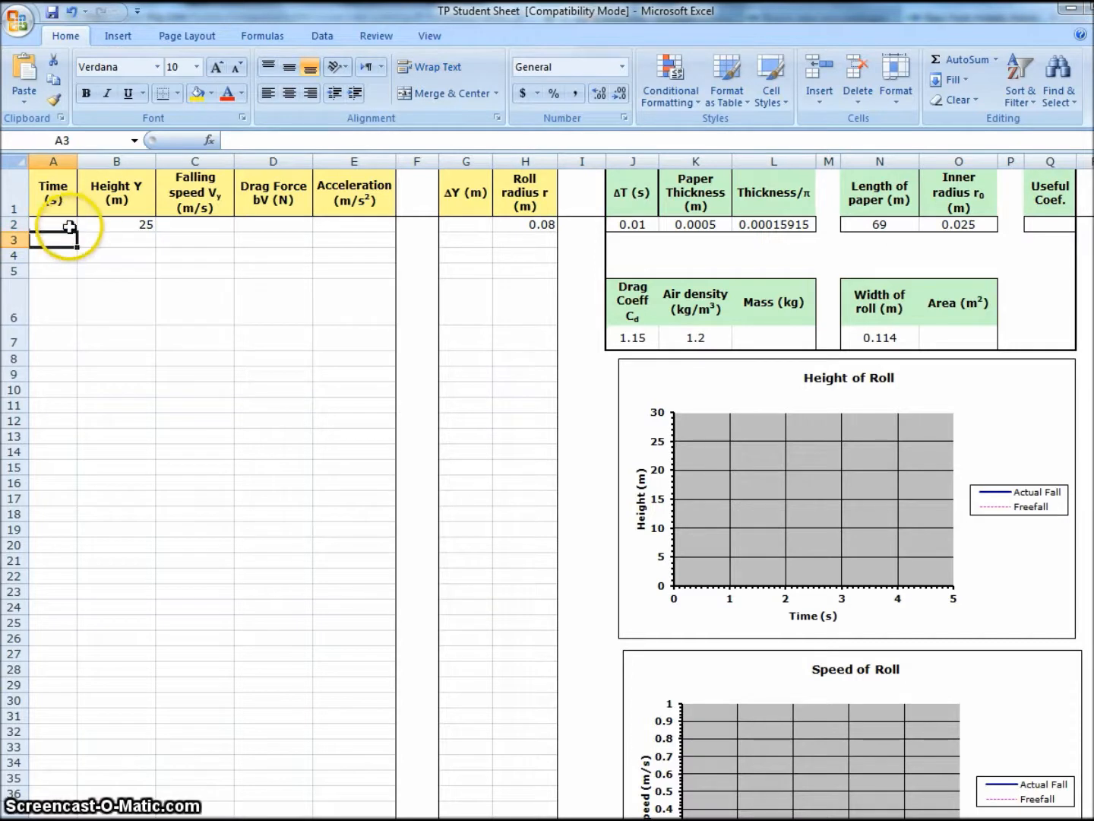
text(=)
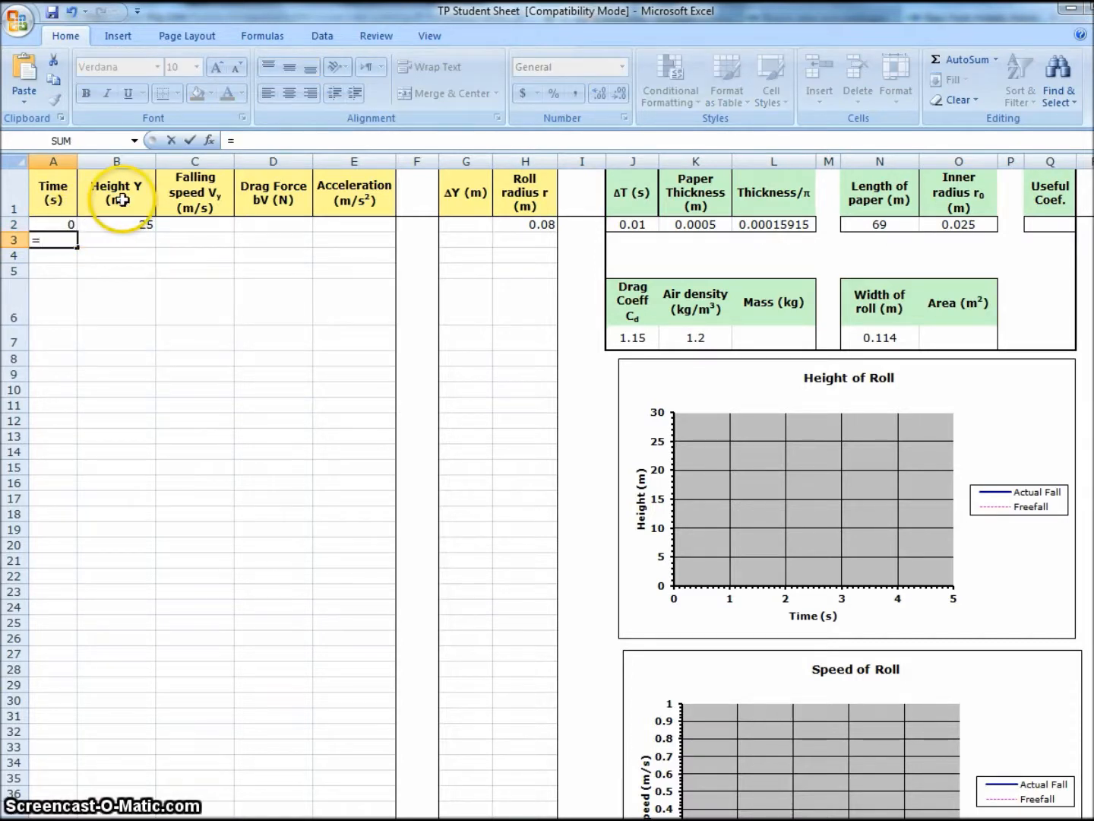
click(55, 222)
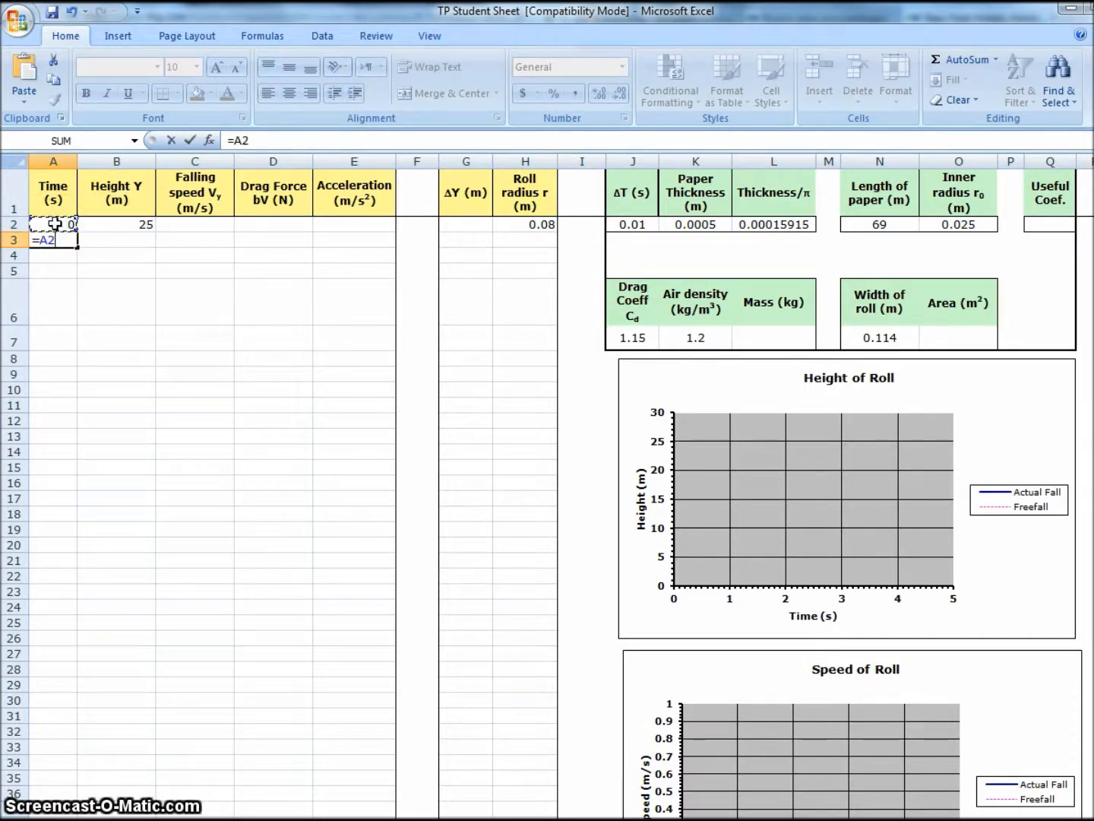
text(+)
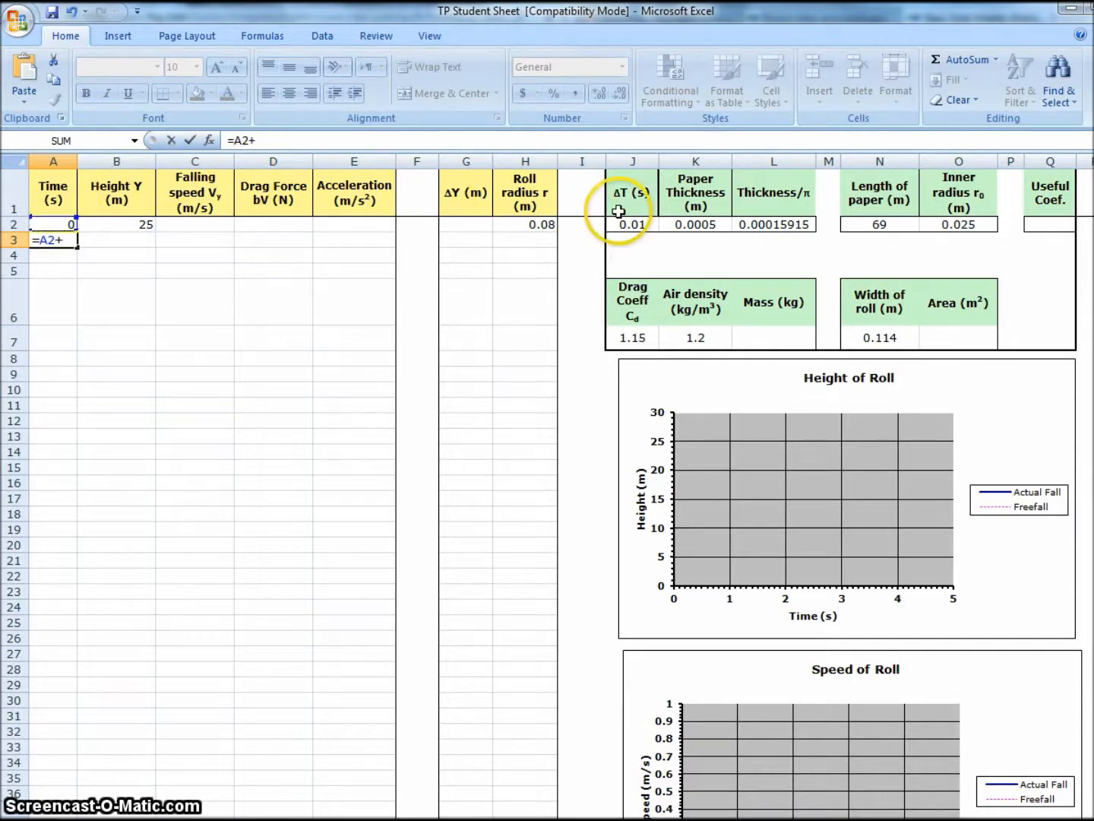
click(632, 224)
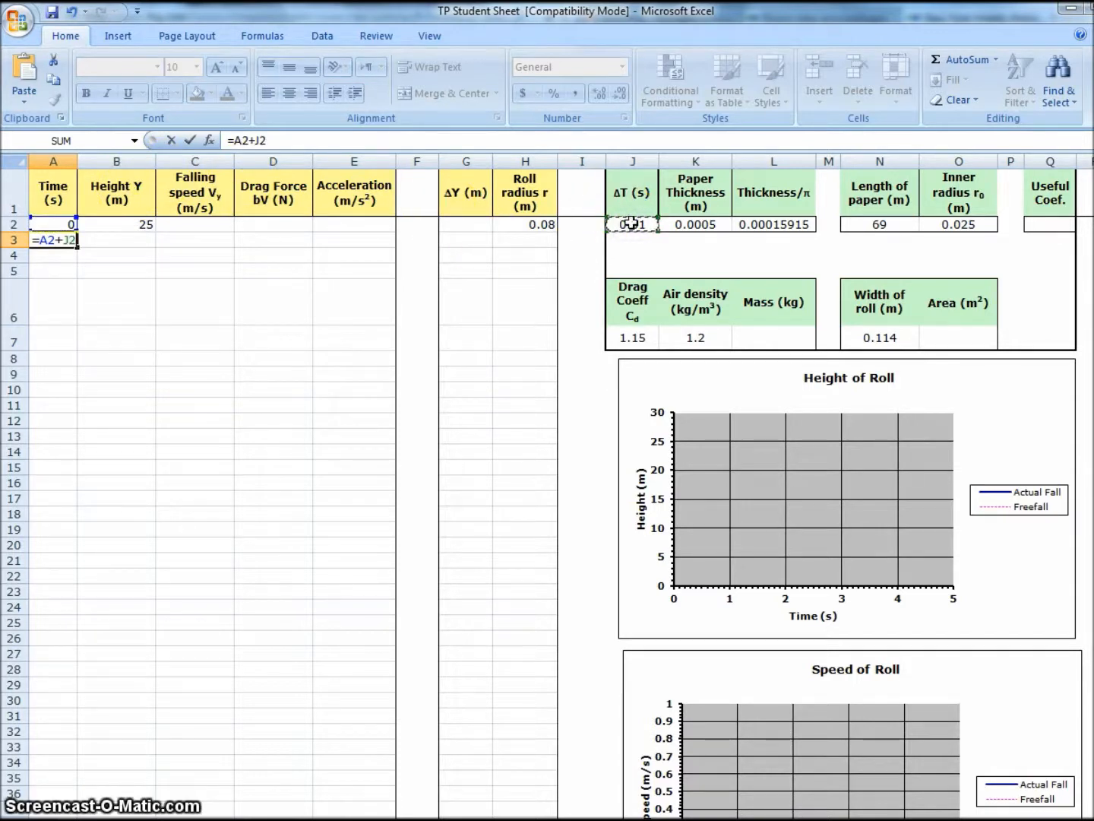
key(Return)
- Try to fill the =A2+J2 formula from A3 down the Time column
drag(57, 240, 40, 782)
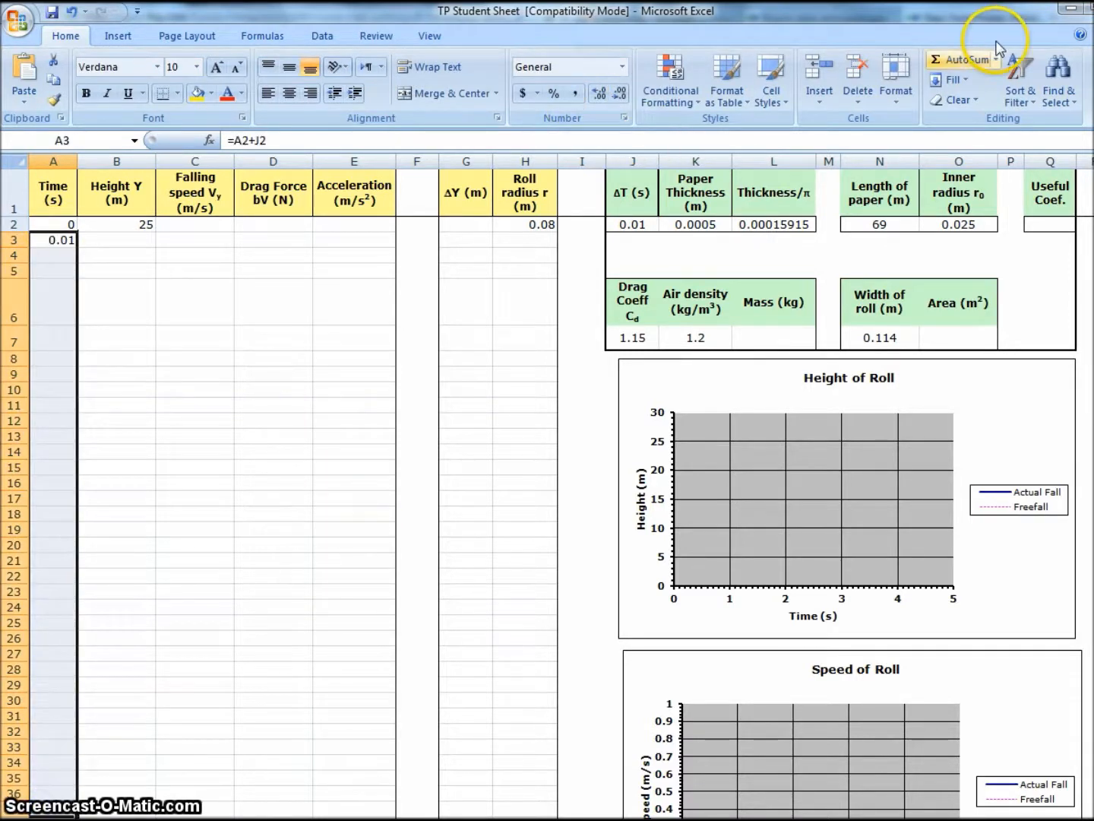
click(951, 79)
click(966, 102)
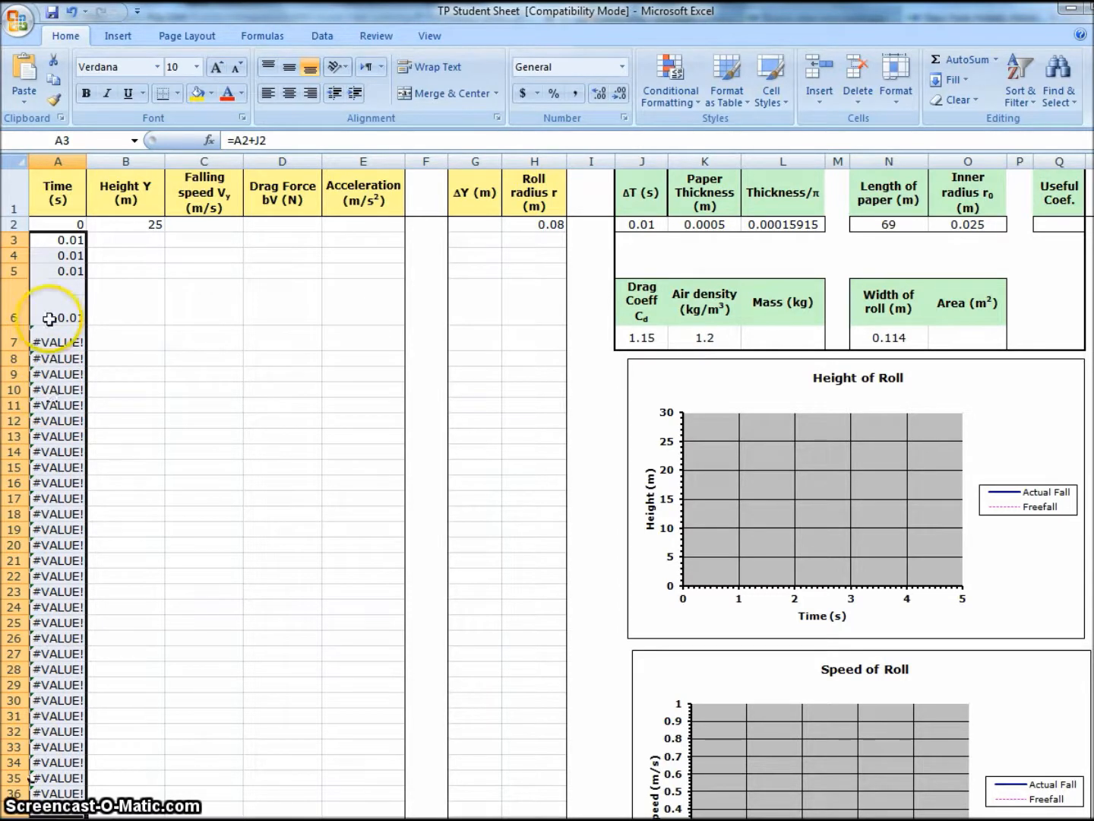
- Compare the time formulas in A3 and A4, and lock the ΔT row reference in A3 by changing it to =A2+J$2
click(63, 242)
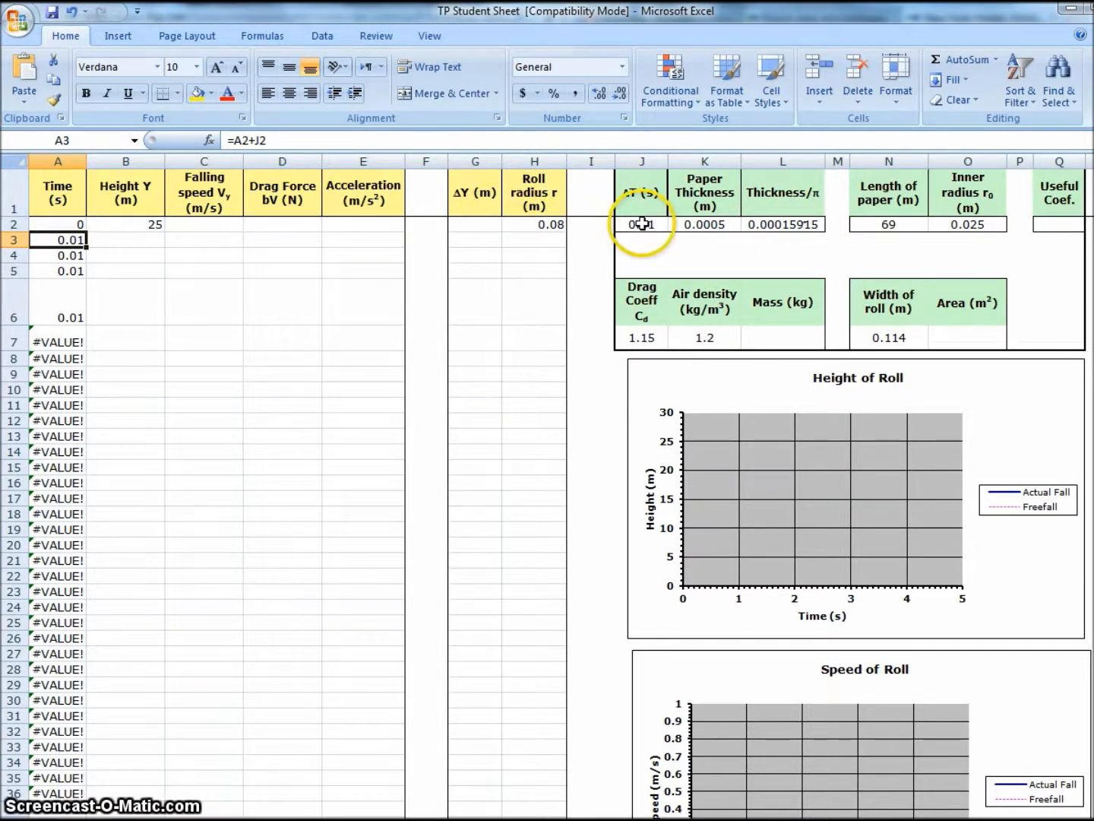
click(67, 255)
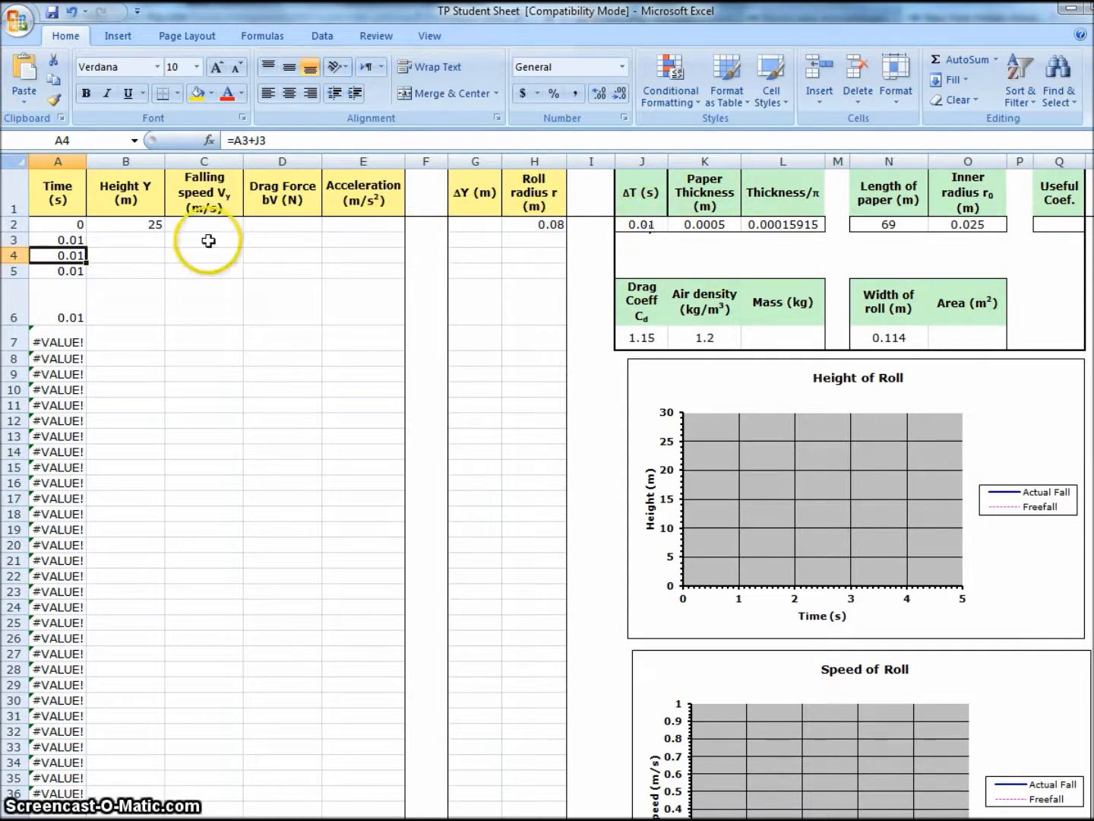
click(61, 239)
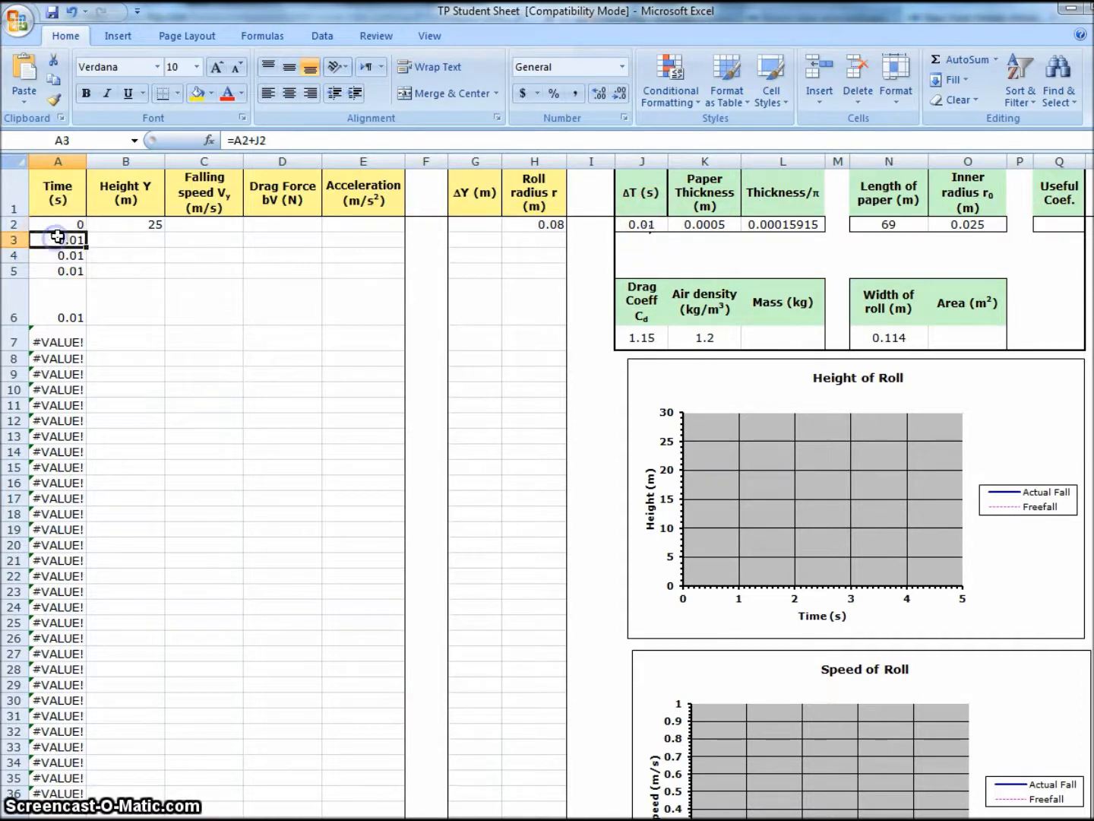
click(254, 141)
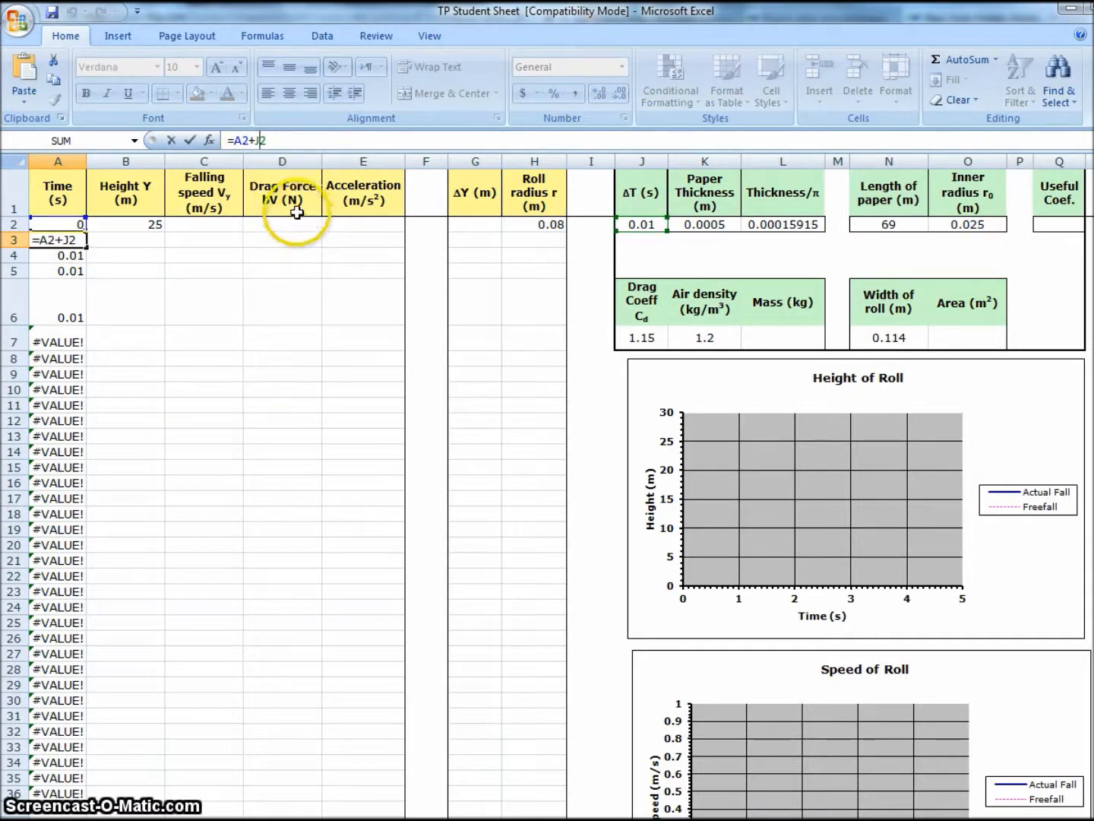
text($)
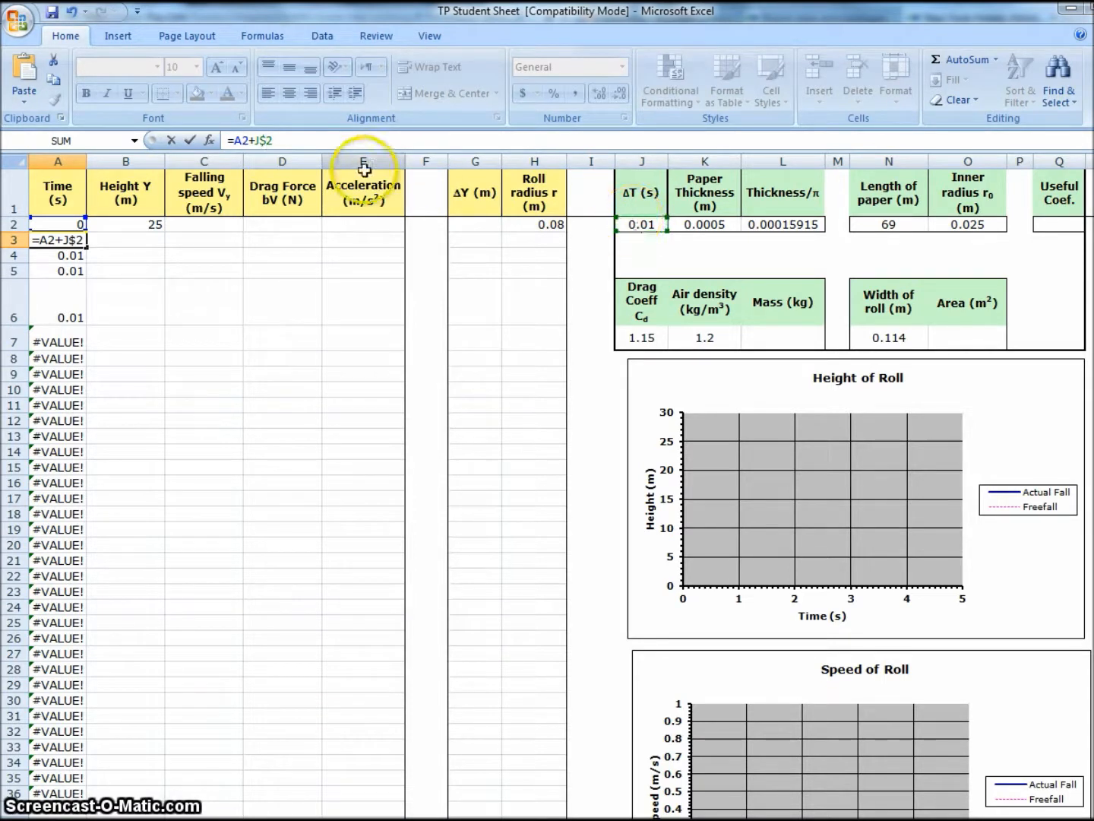
text($)
click(288, 157)
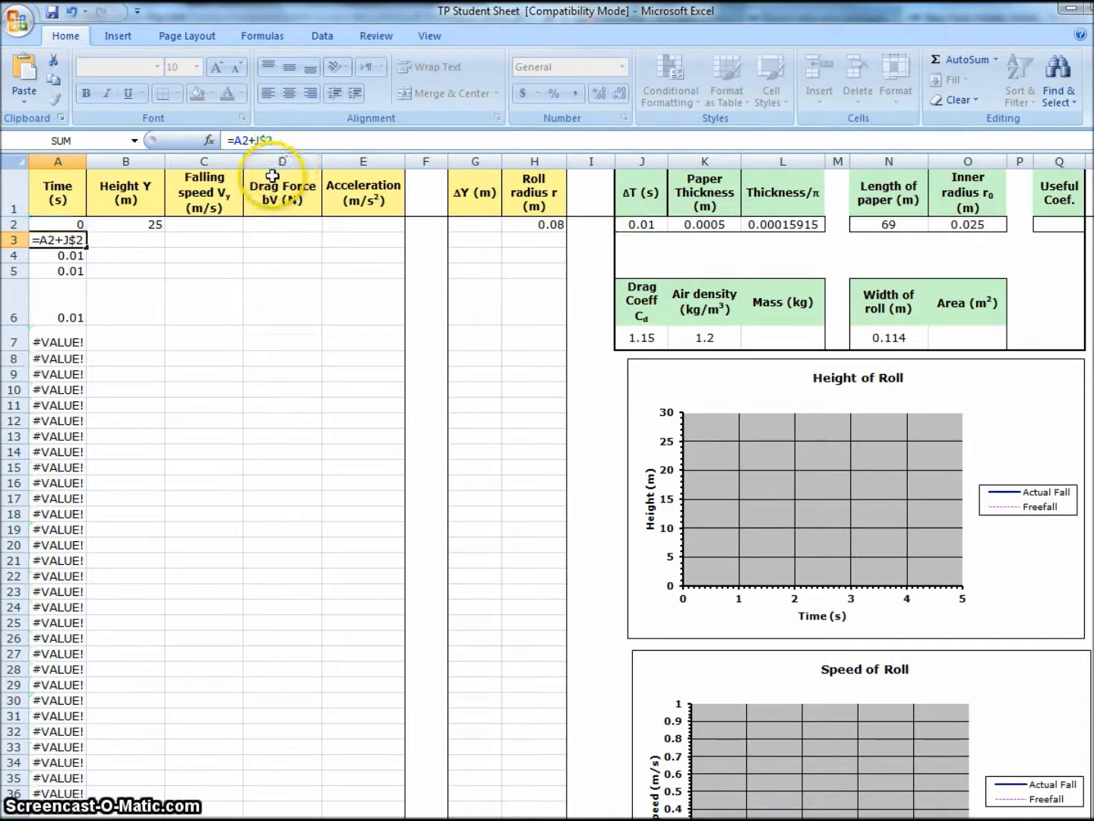
click(43, 255)
- Fill the corrected formula from A3 down the Time column to row 37
drag(46, 240, 53, 810)
click(950, 80)
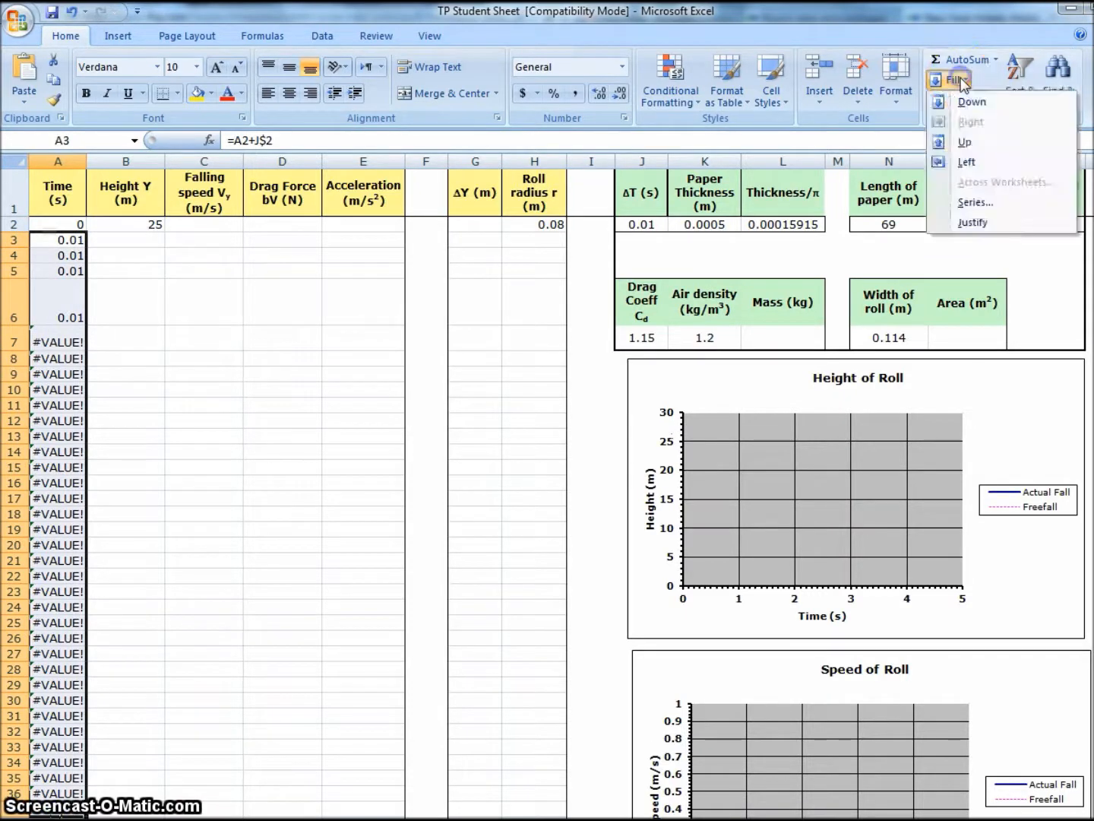
click(967, 103)
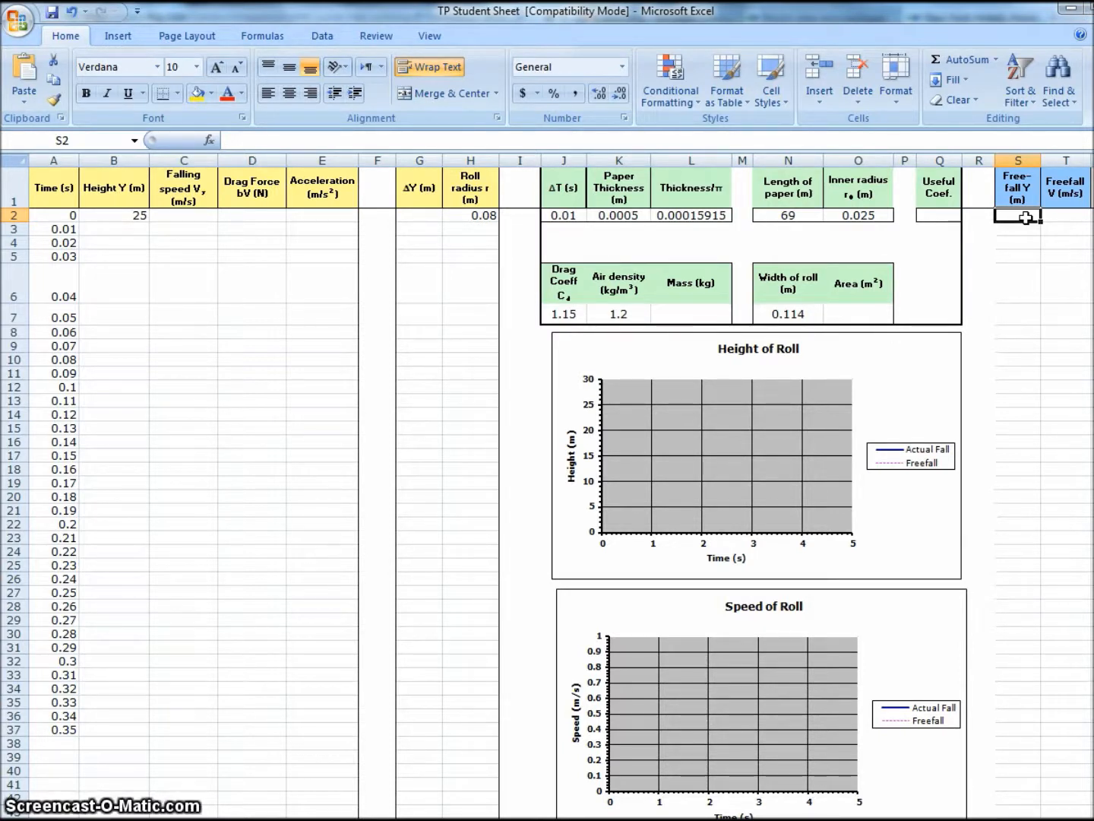
- Link the starting free-fall height in cell S2 to the initial height with the formula =B2
text(=)
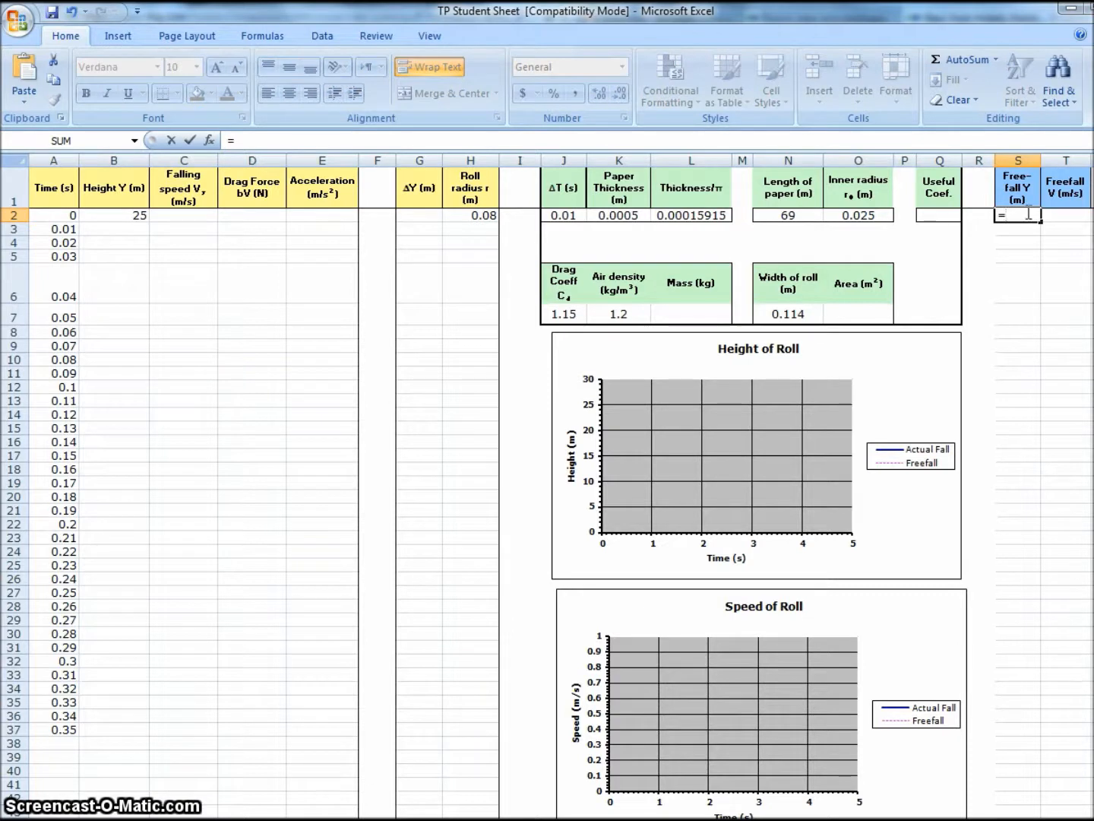
click(97, 215)
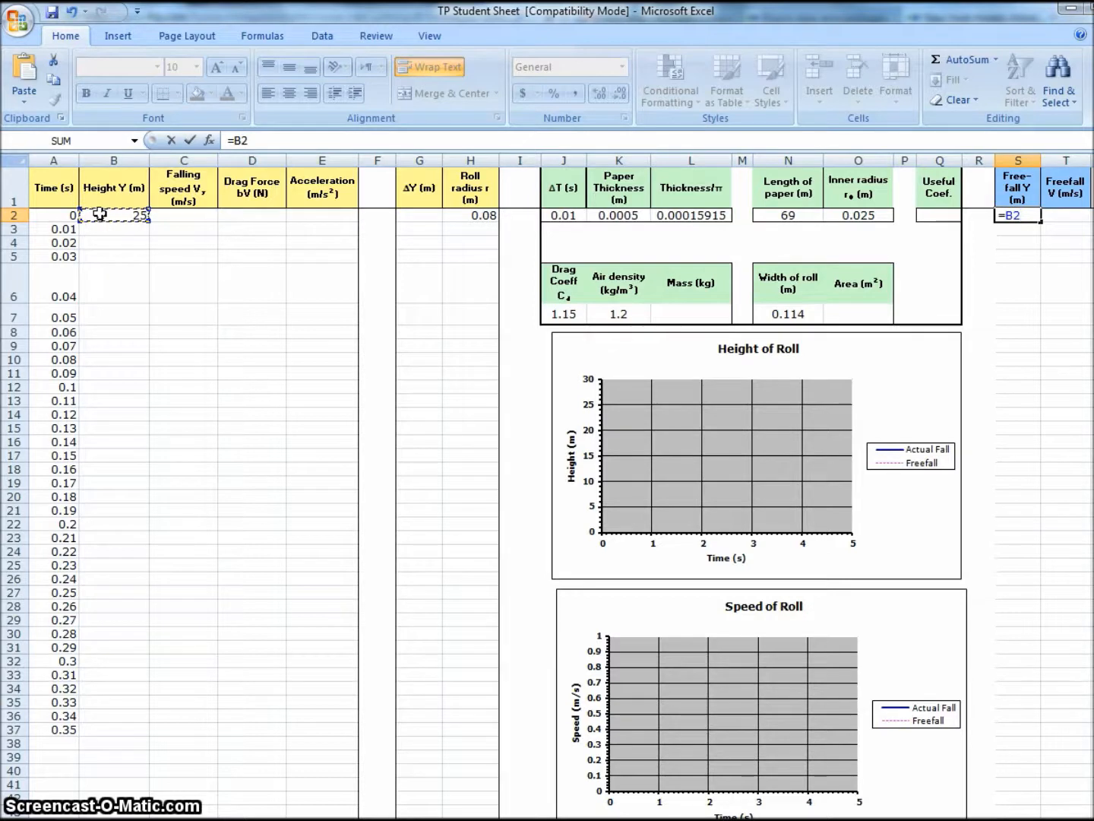
key(Return)
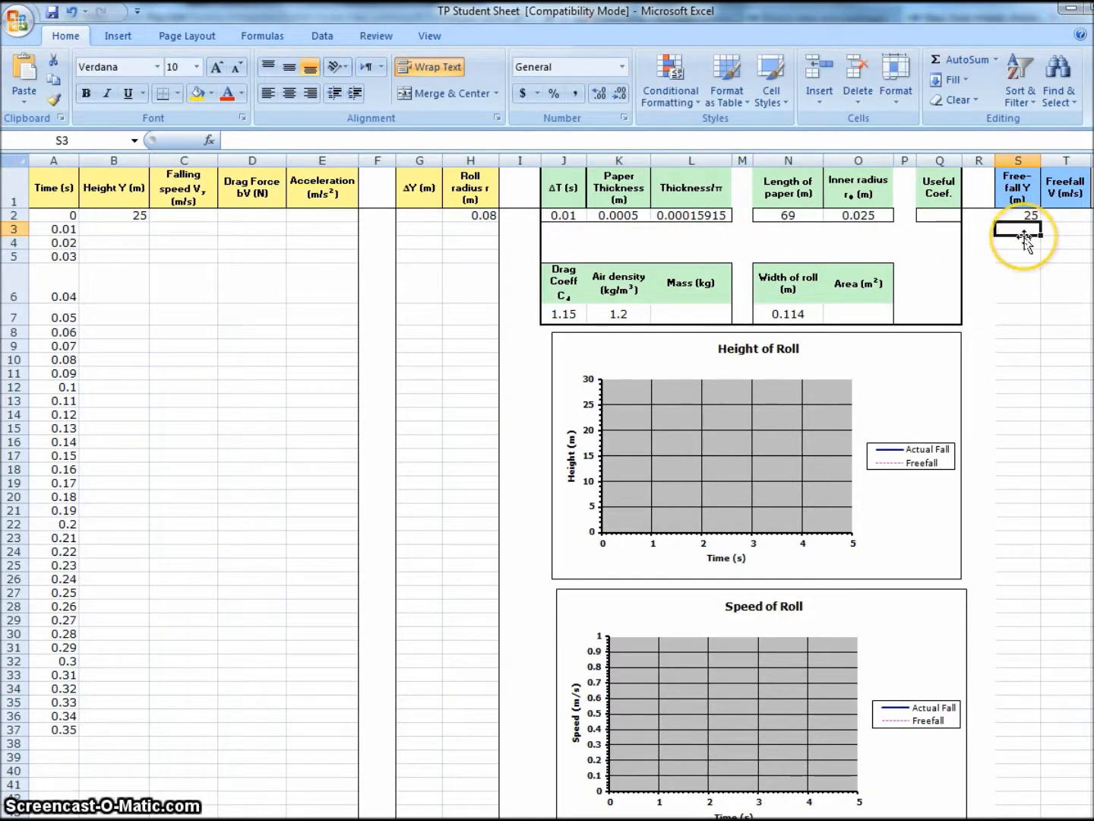
- Enter the free-fall height formula =S2-4.9*A3^2 in S3 and fill it down column S to row 37
text(=)
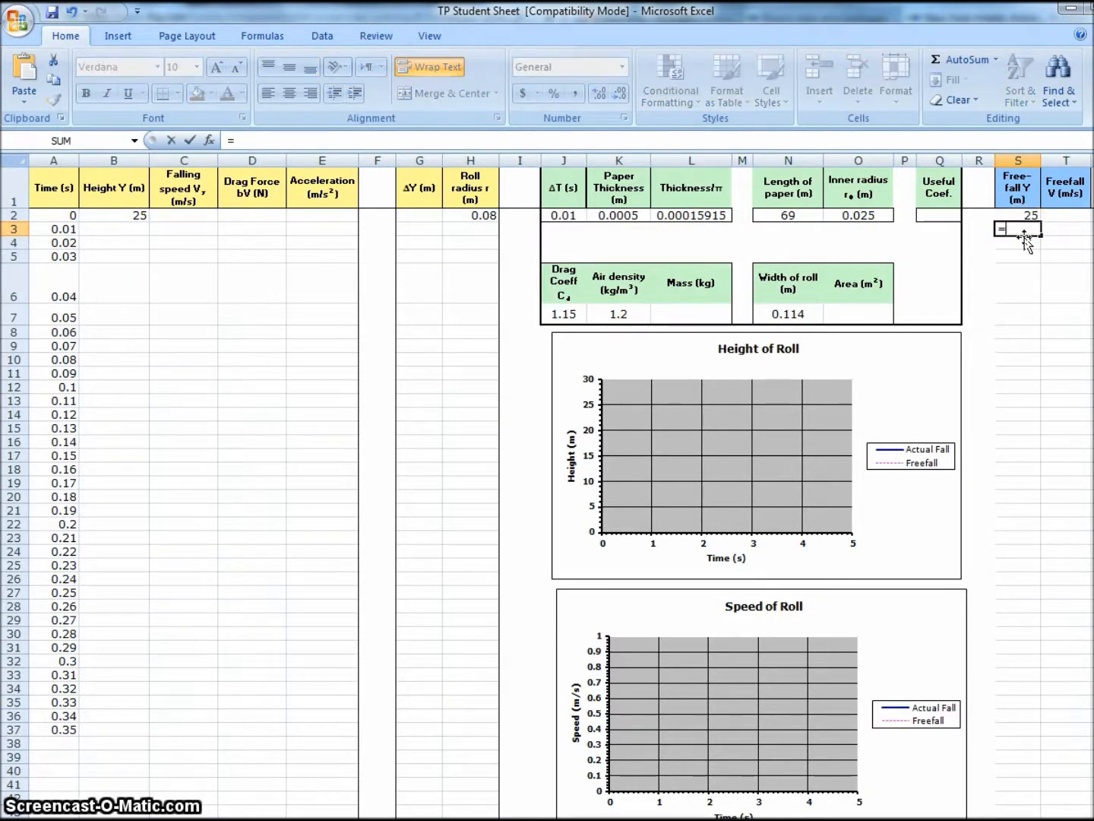
click(1023, 217)
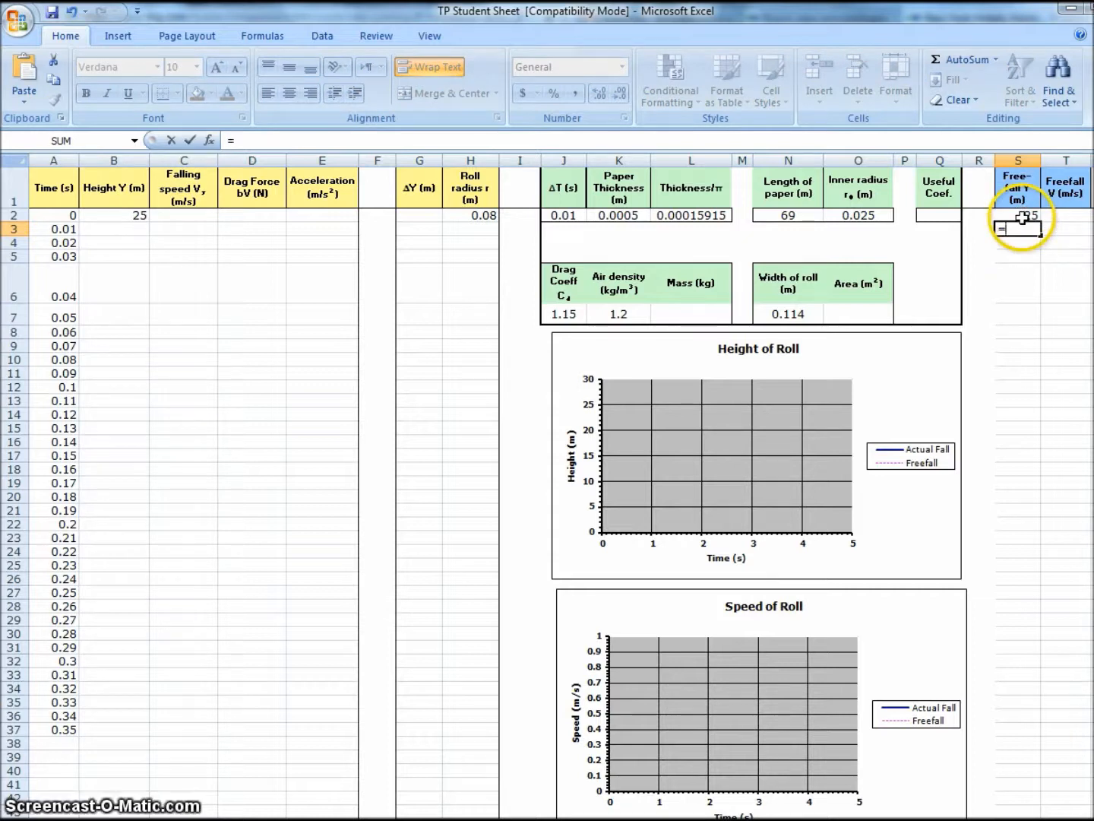
click(1025, 216)
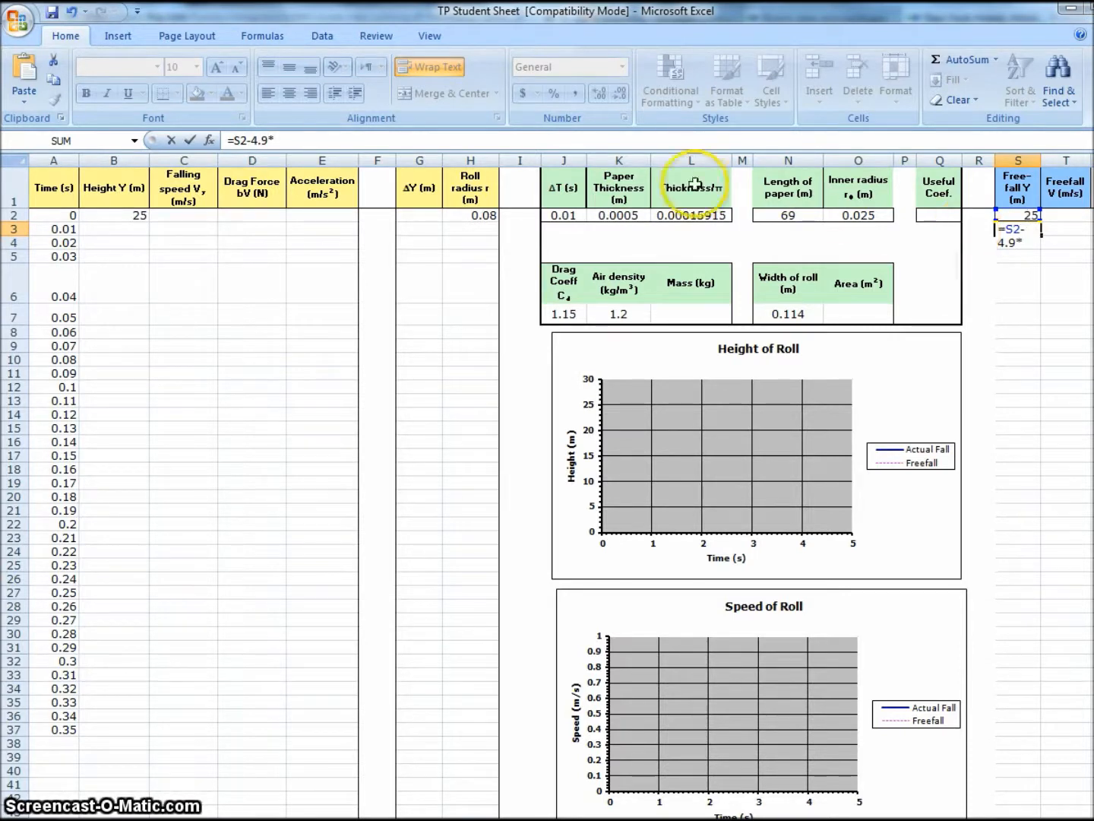
click(56, 228)
text(^2)
key(Return)
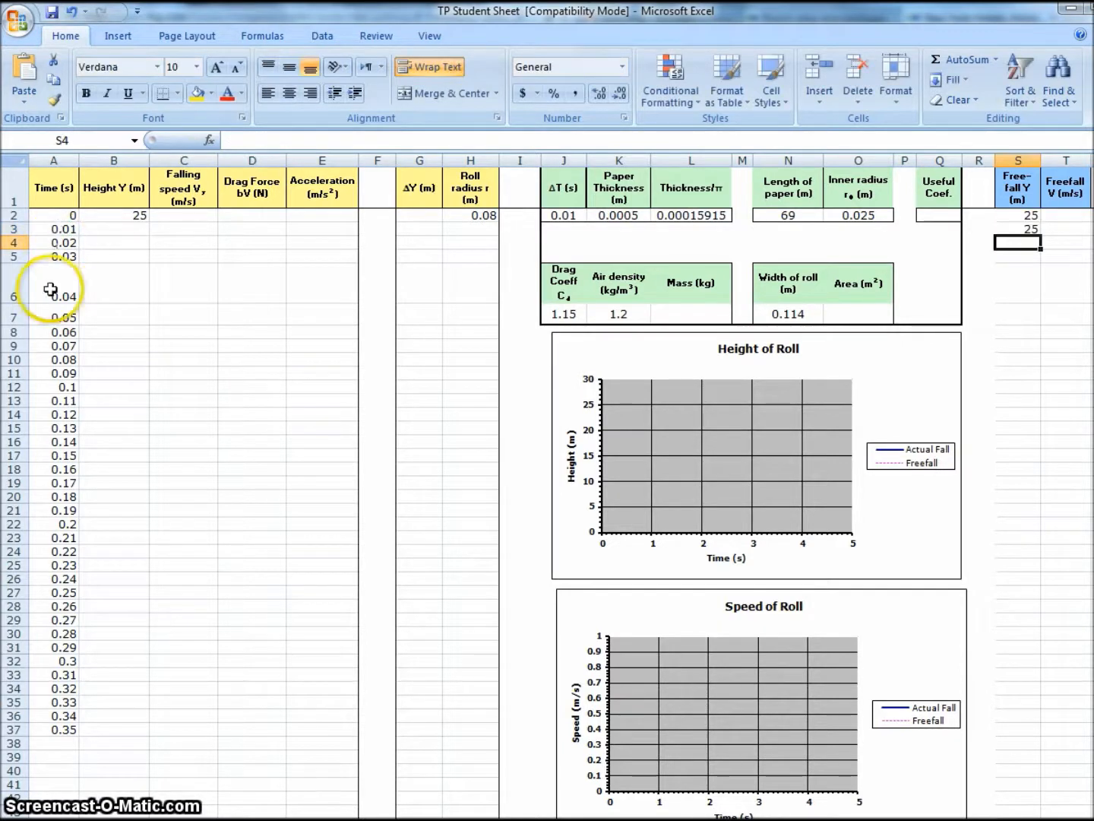
drag(1022, 229, 1020, 734)
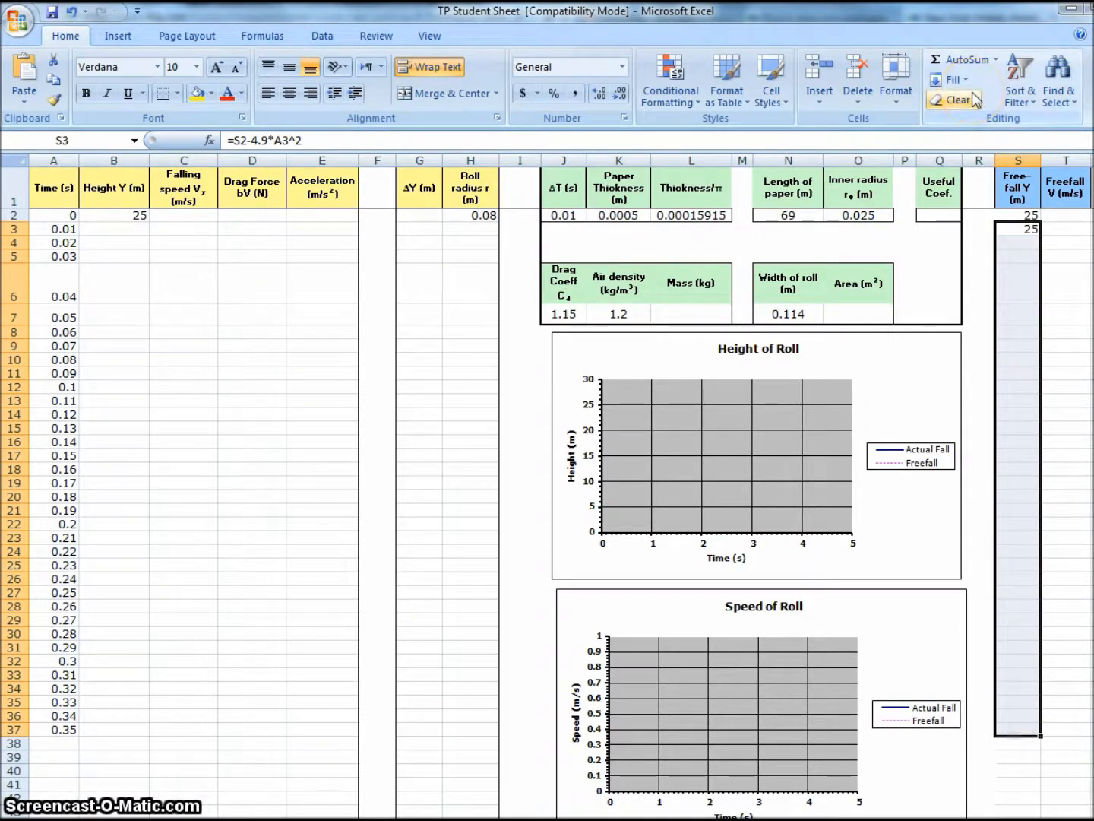
key(ctrl+d)
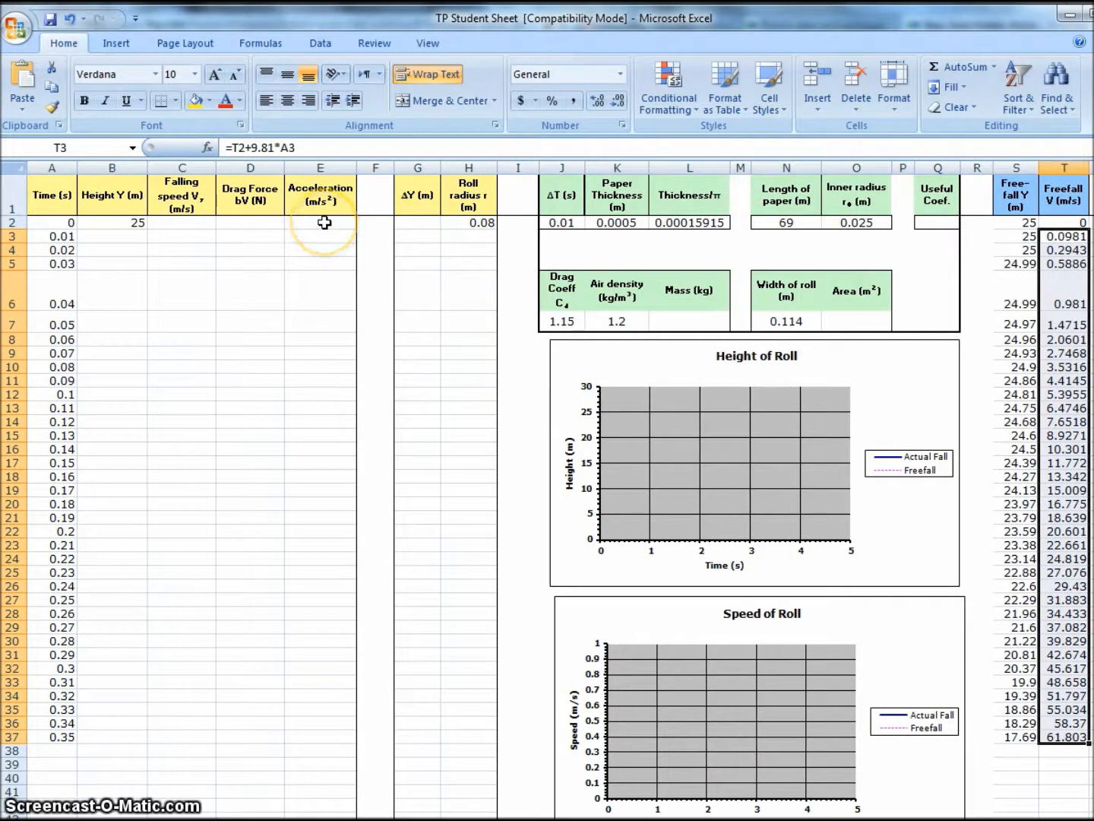
- Set the initial ΔY in G2 to 0 and the initial acceleration in E2 to =2/3*9.81
click(421, 223)
click(420, 237)
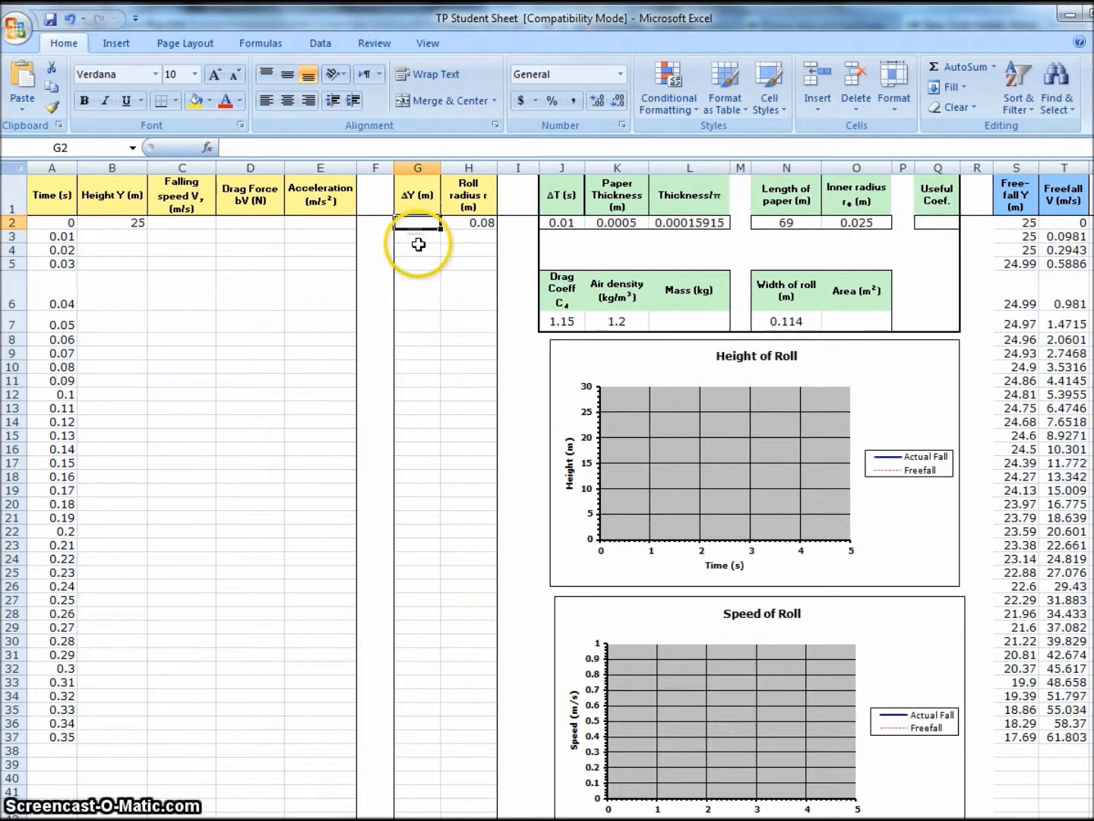
text(0)
click(327, 222)
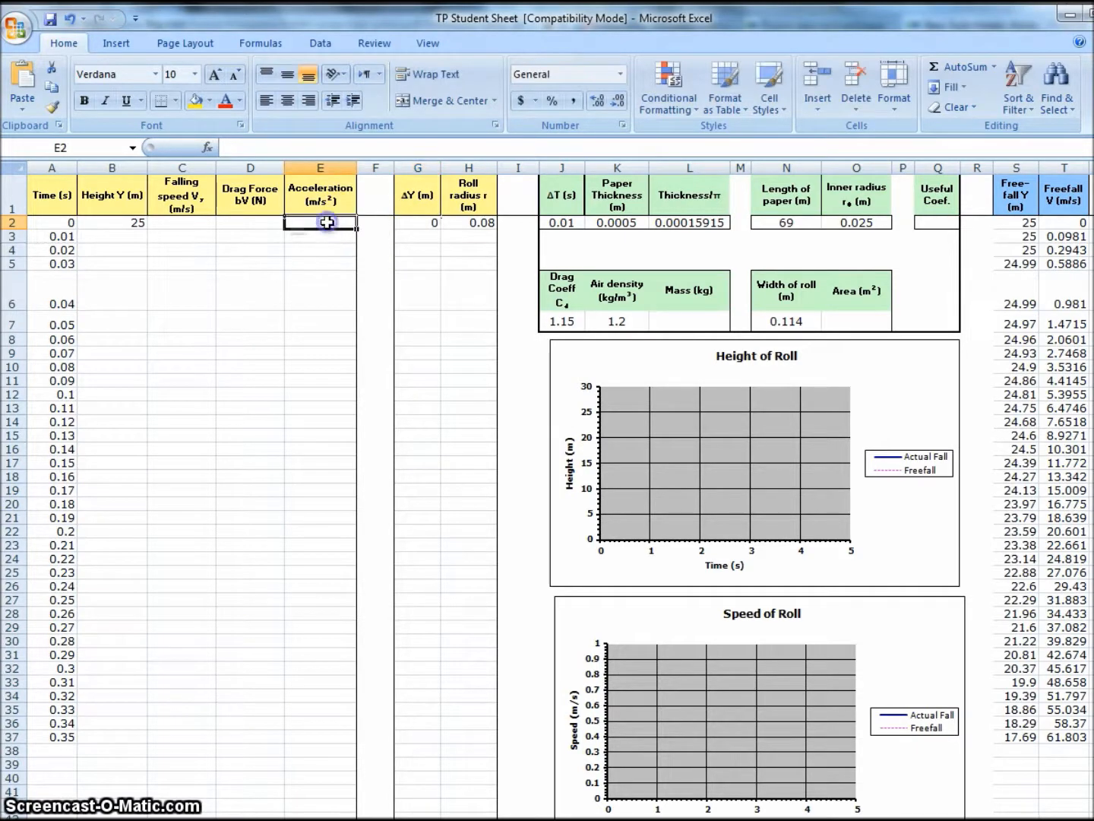
click(330, 221)
text(=2/3*9.81)
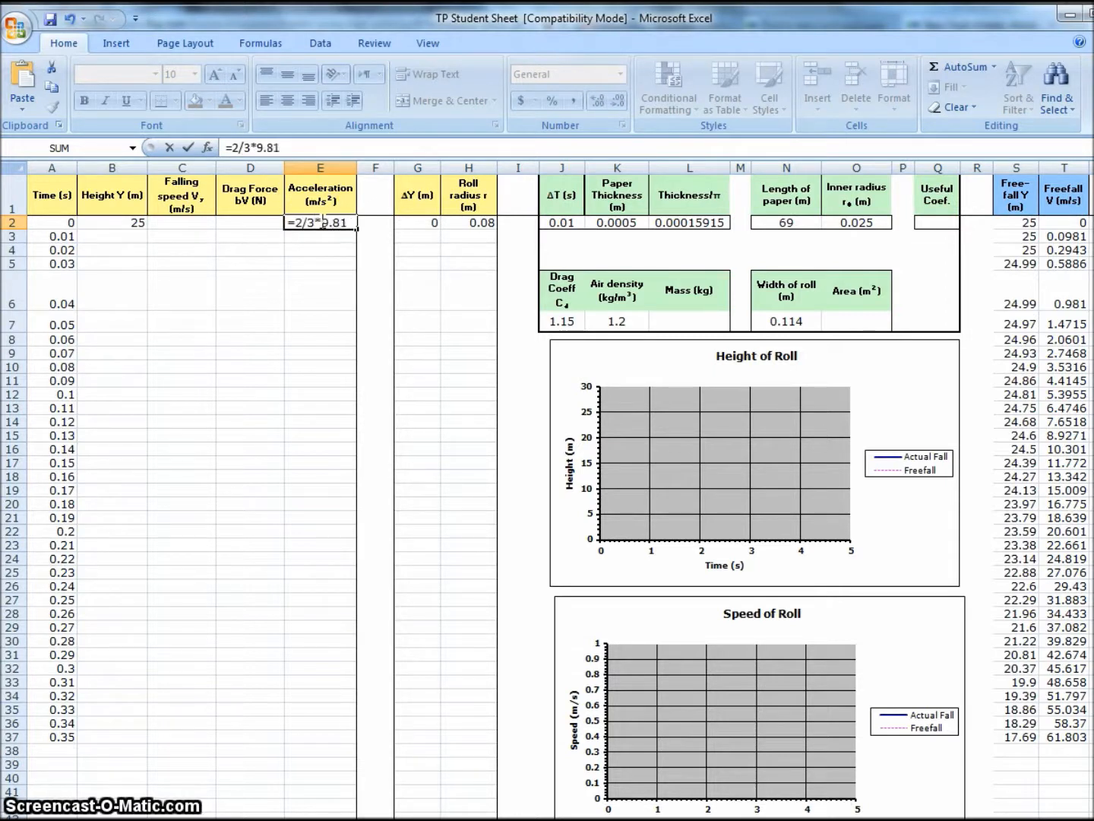
key(Return)
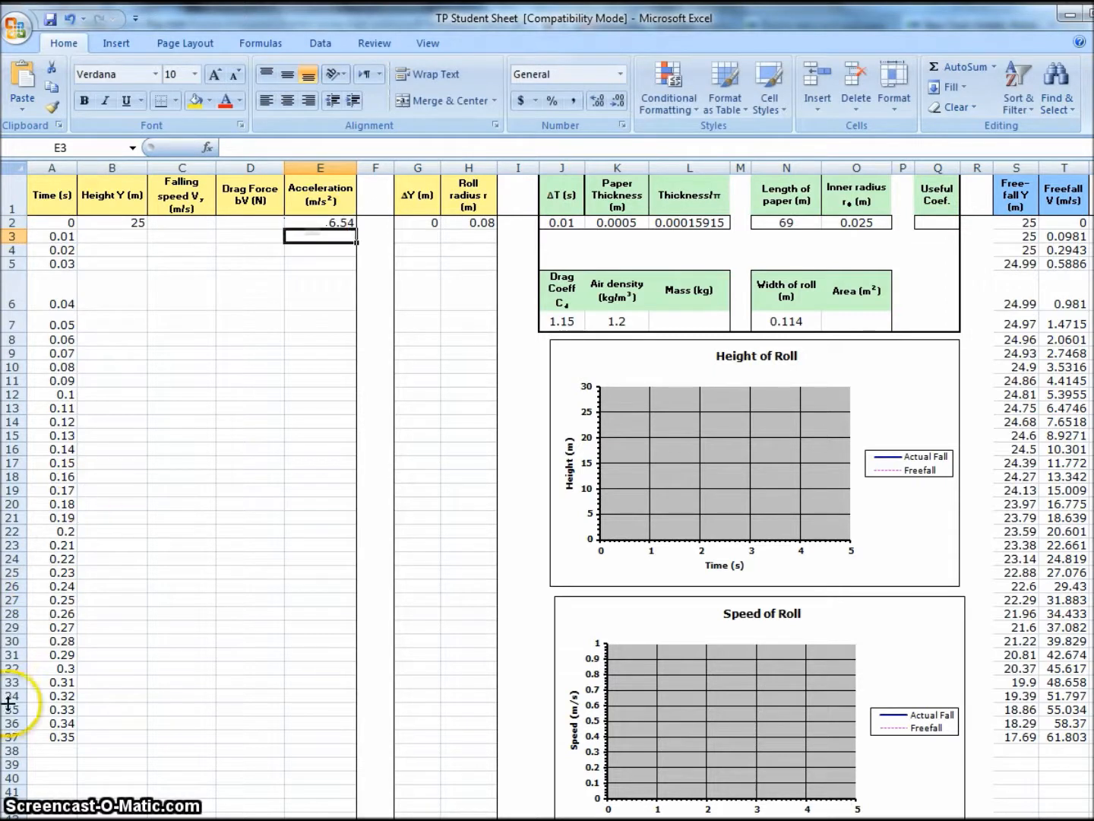
- Set the initial falling speed in C2 to 0
click(187, 222)
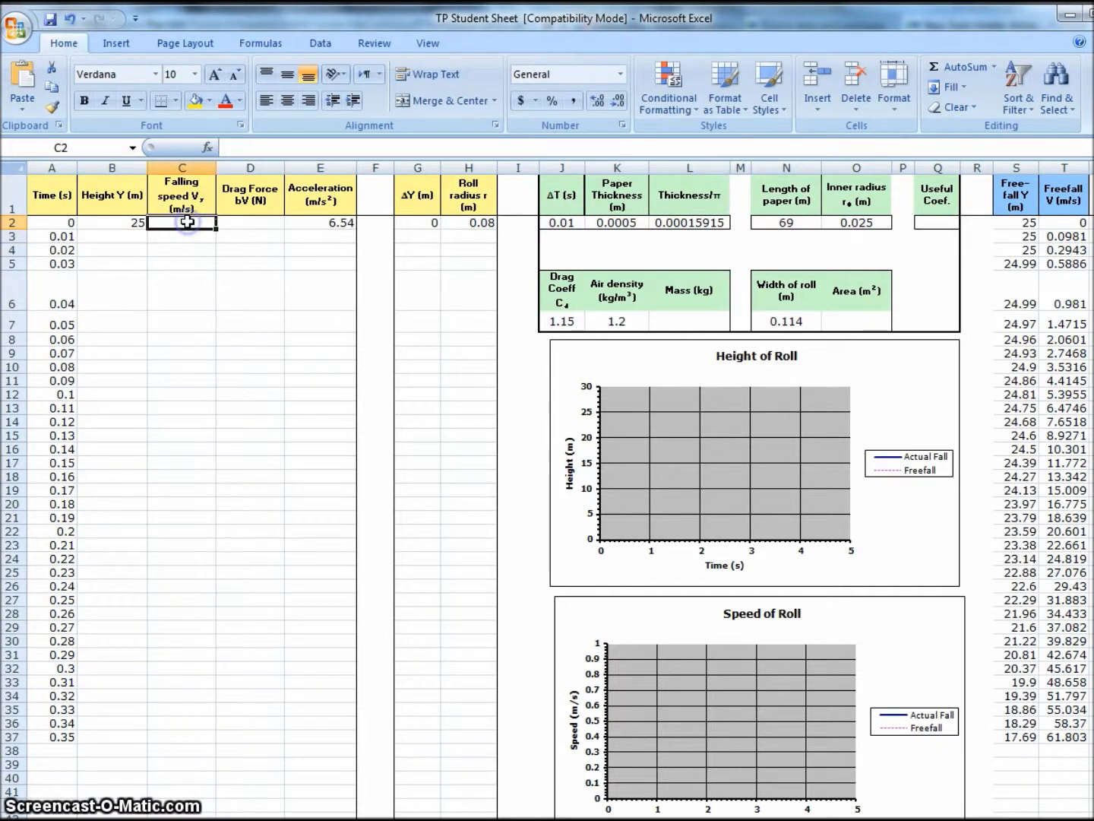
text(0)
key(Return)
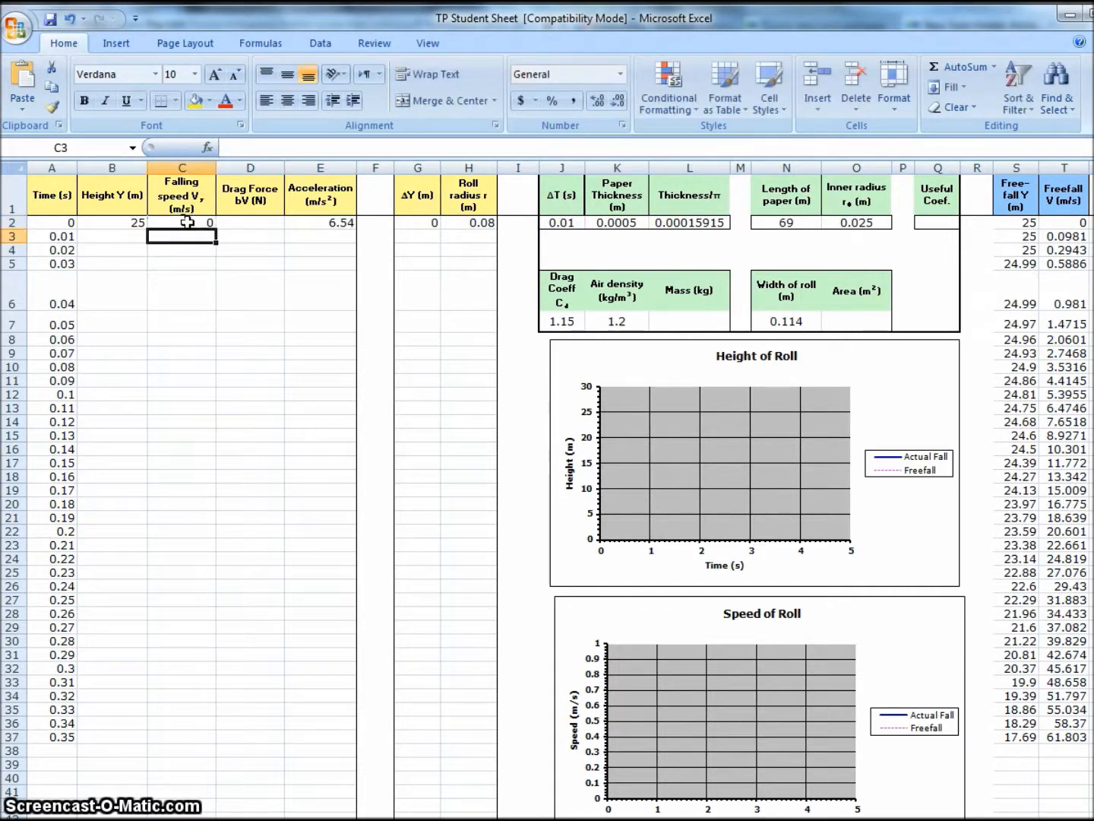
- Enter the ΔY formula =G2+C2*J$2+0.5*E2*J$2^2 in G3, and select column G from G3 down to row 38
click(415, 237)
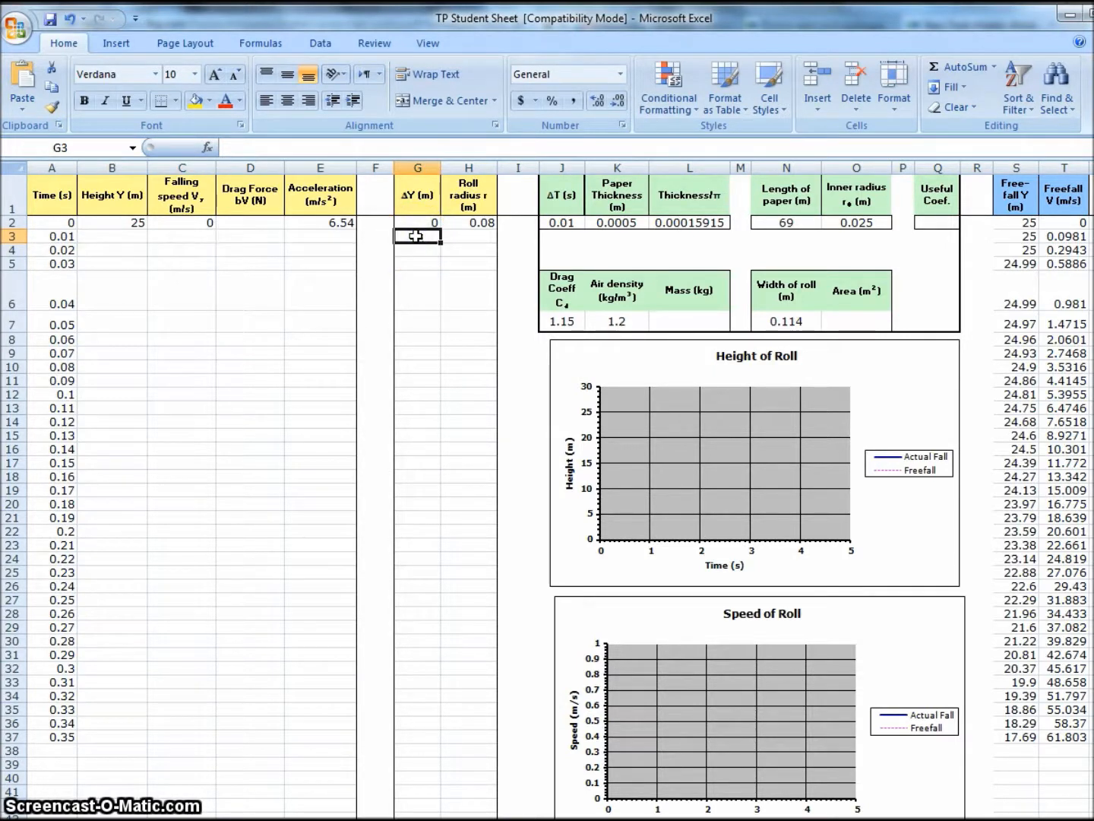
text(=)
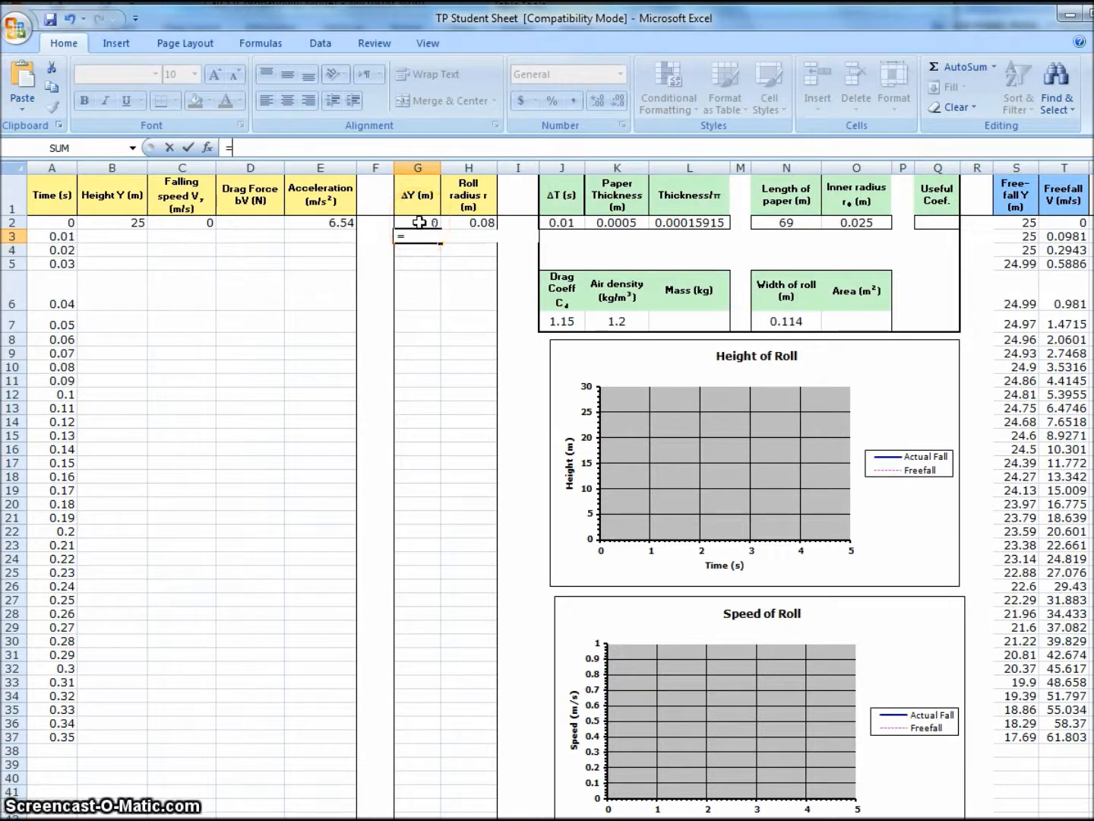
click(419, 222)
text(+)
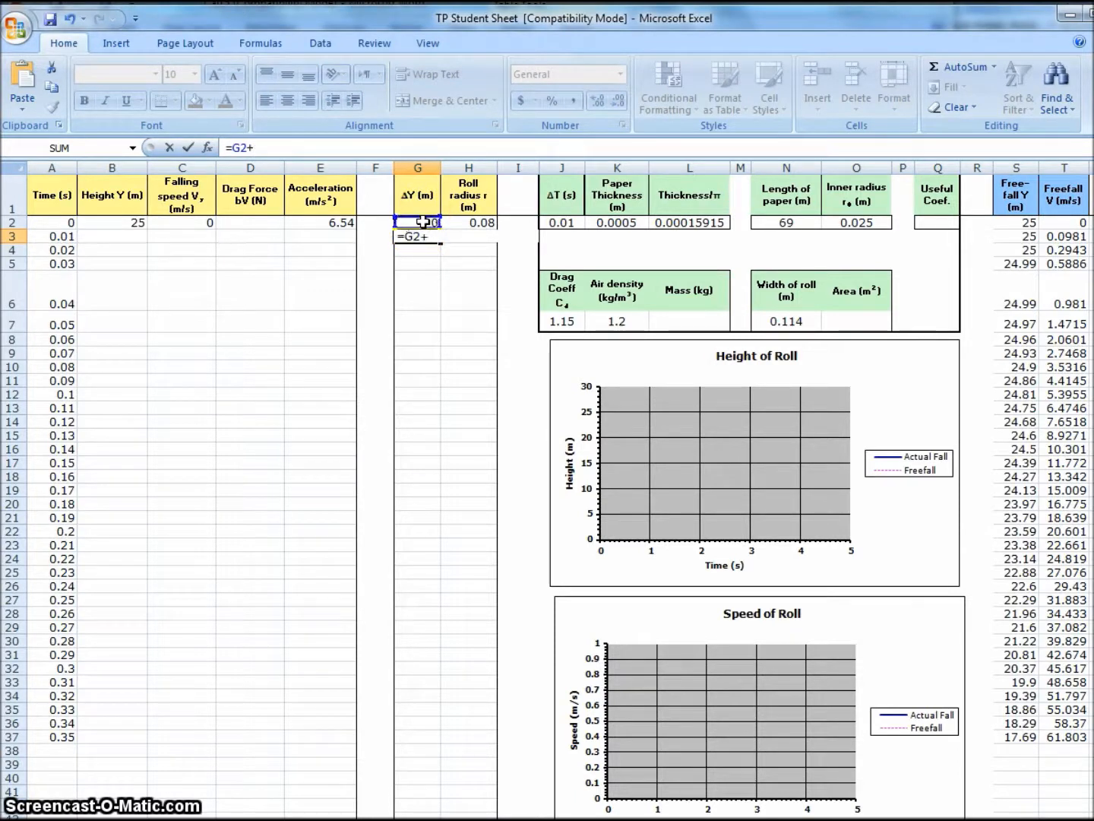
click(166, 224)
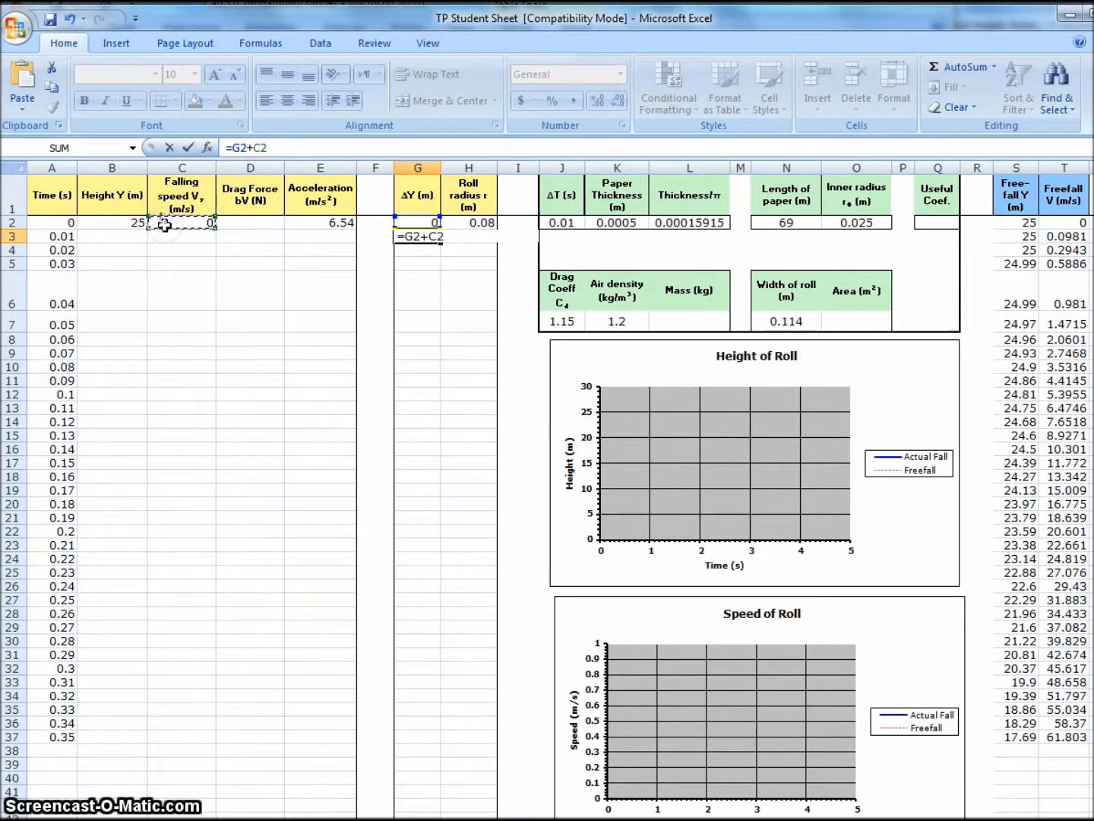
text(*)
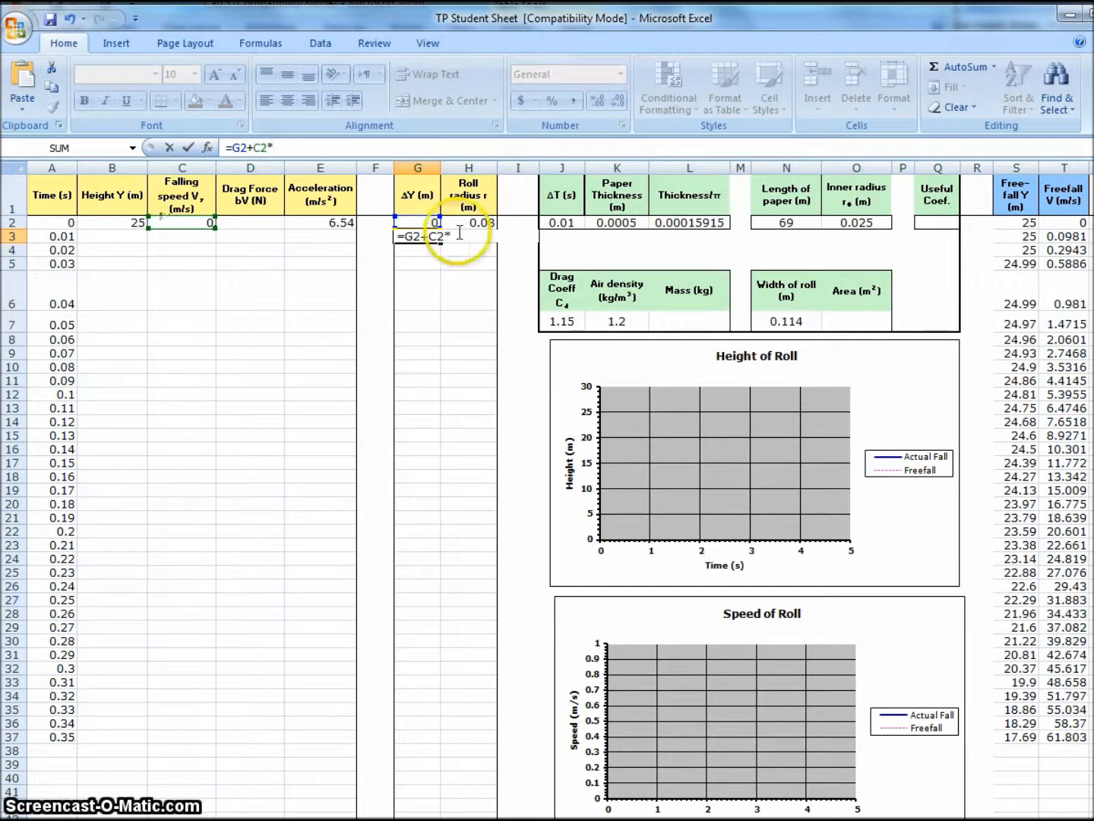
click(566, 223)
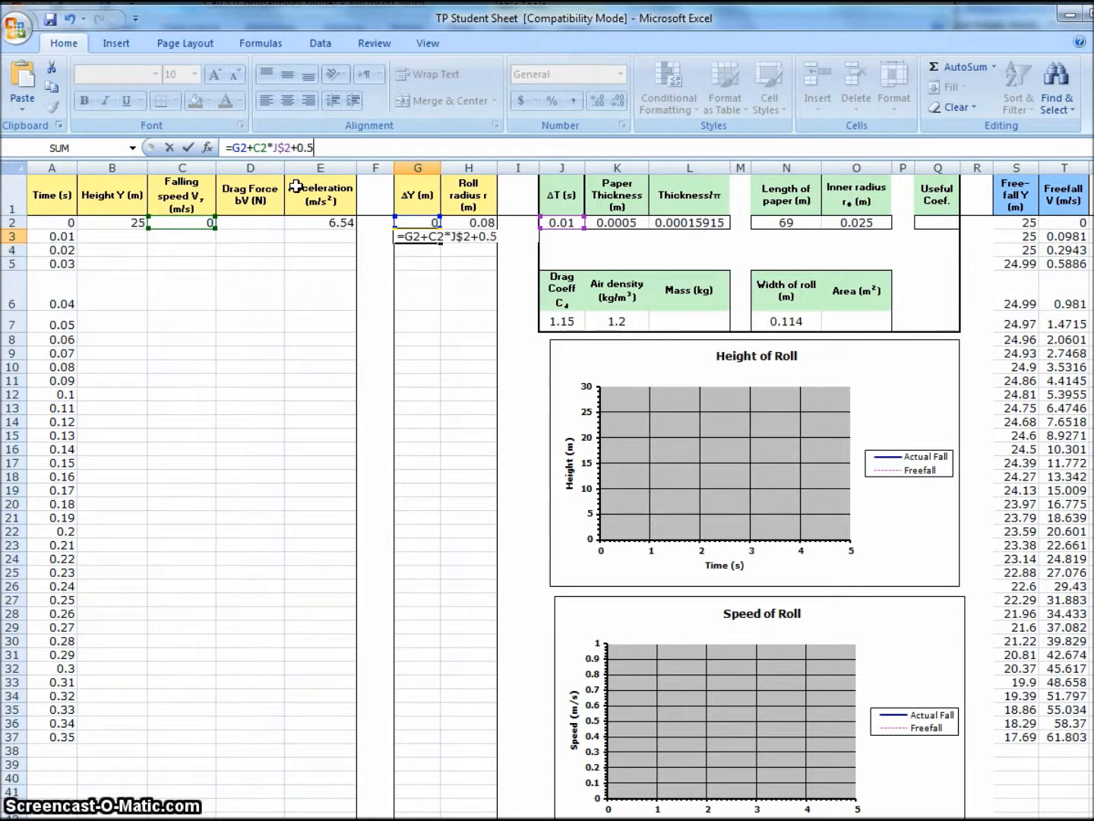
click(322, 222)
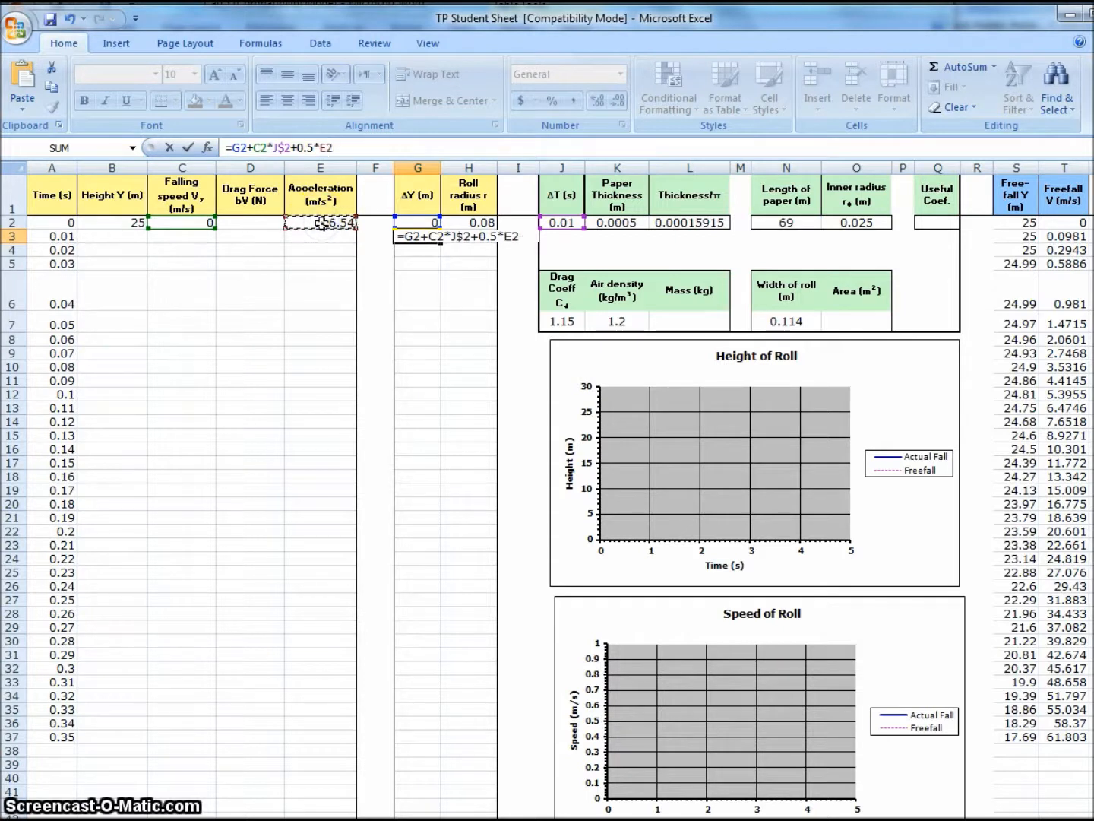
text(*)
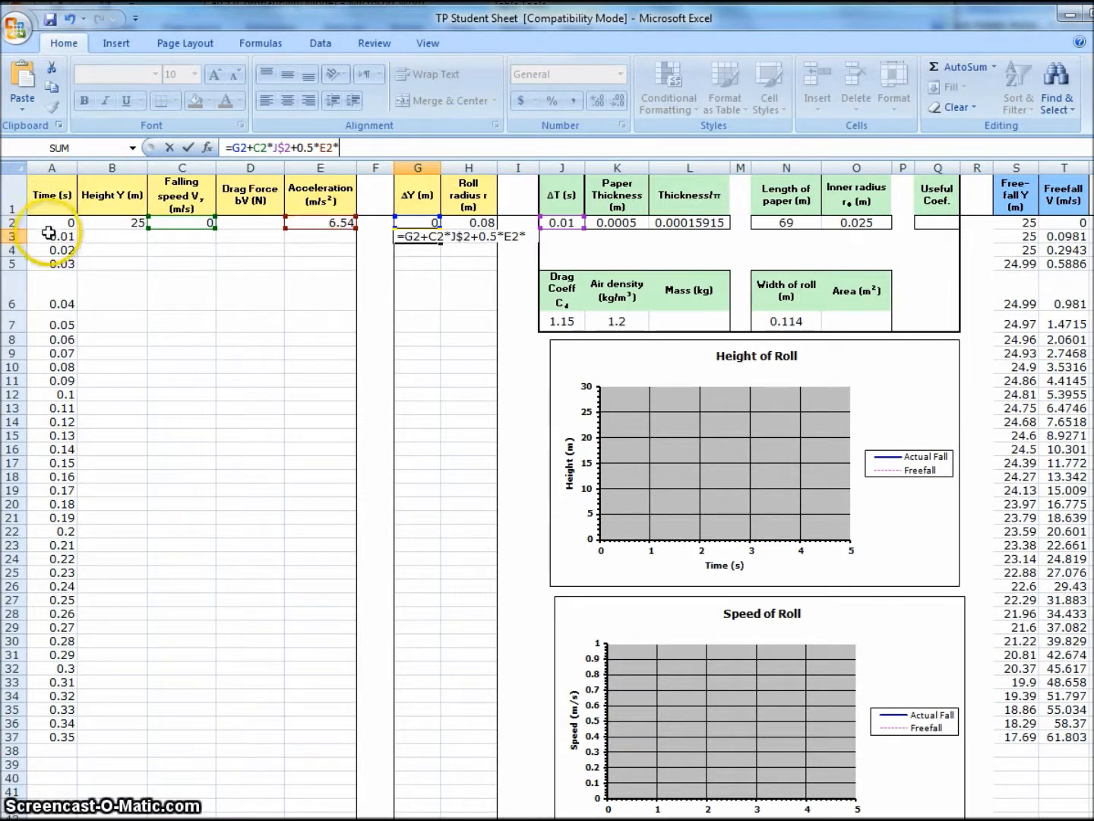
click(568, 223)
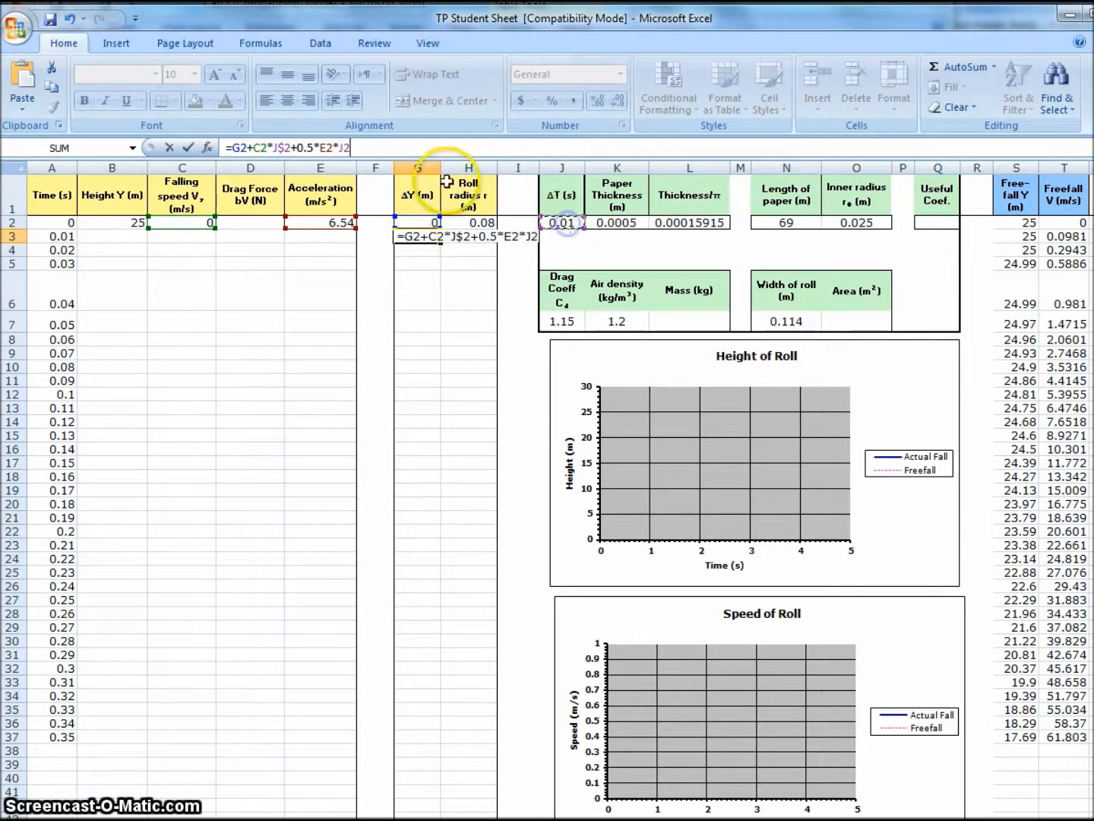
click(346, 149)
text($2^2)
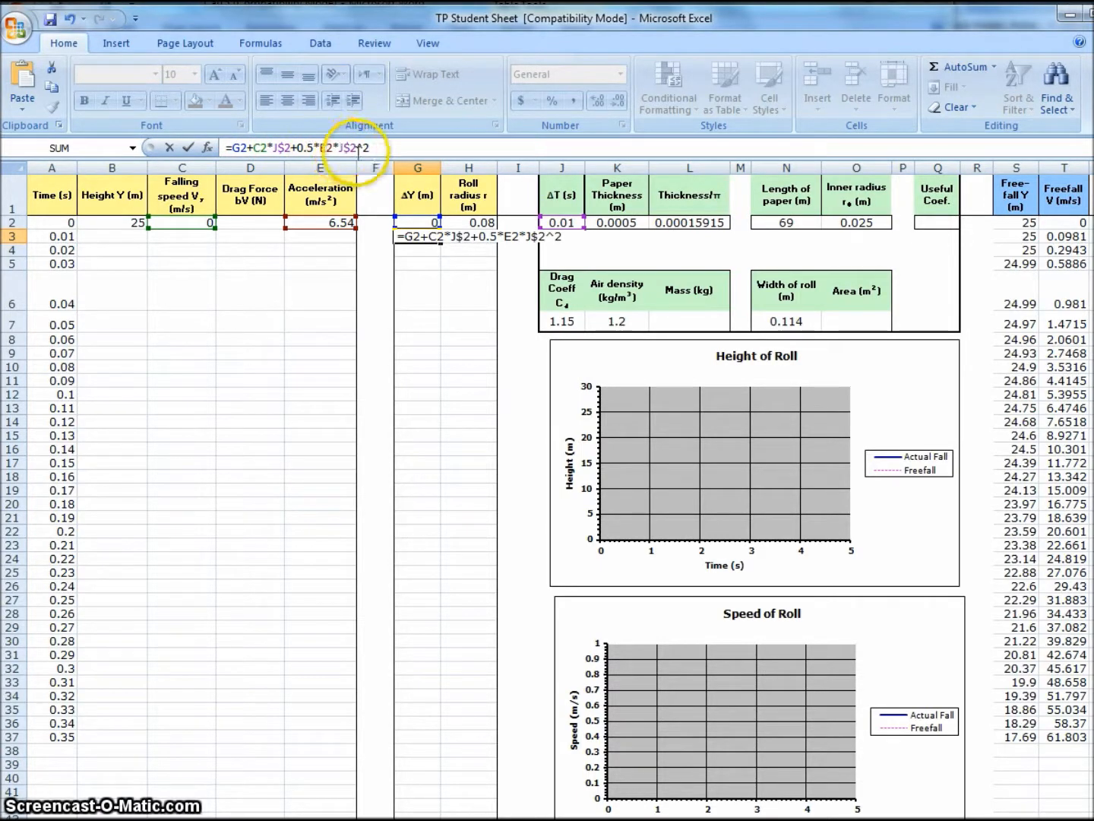
key(Return)
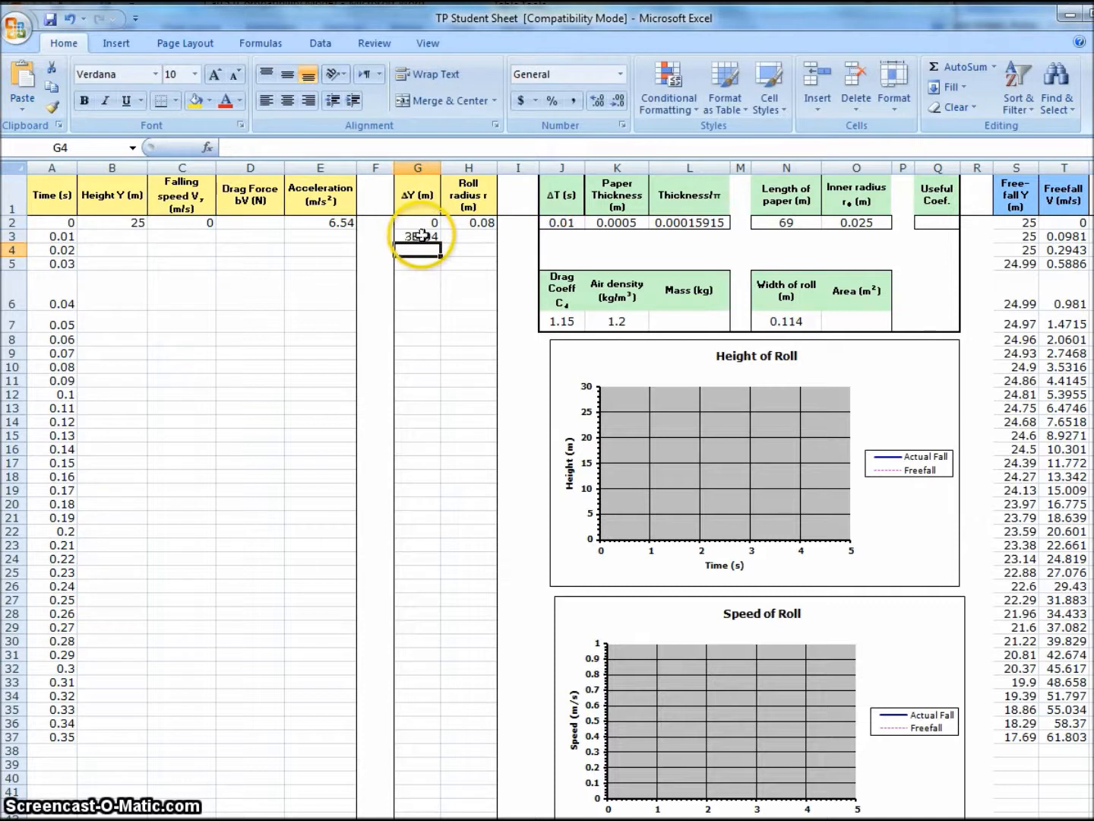
drag(422, 235, 419, 750)
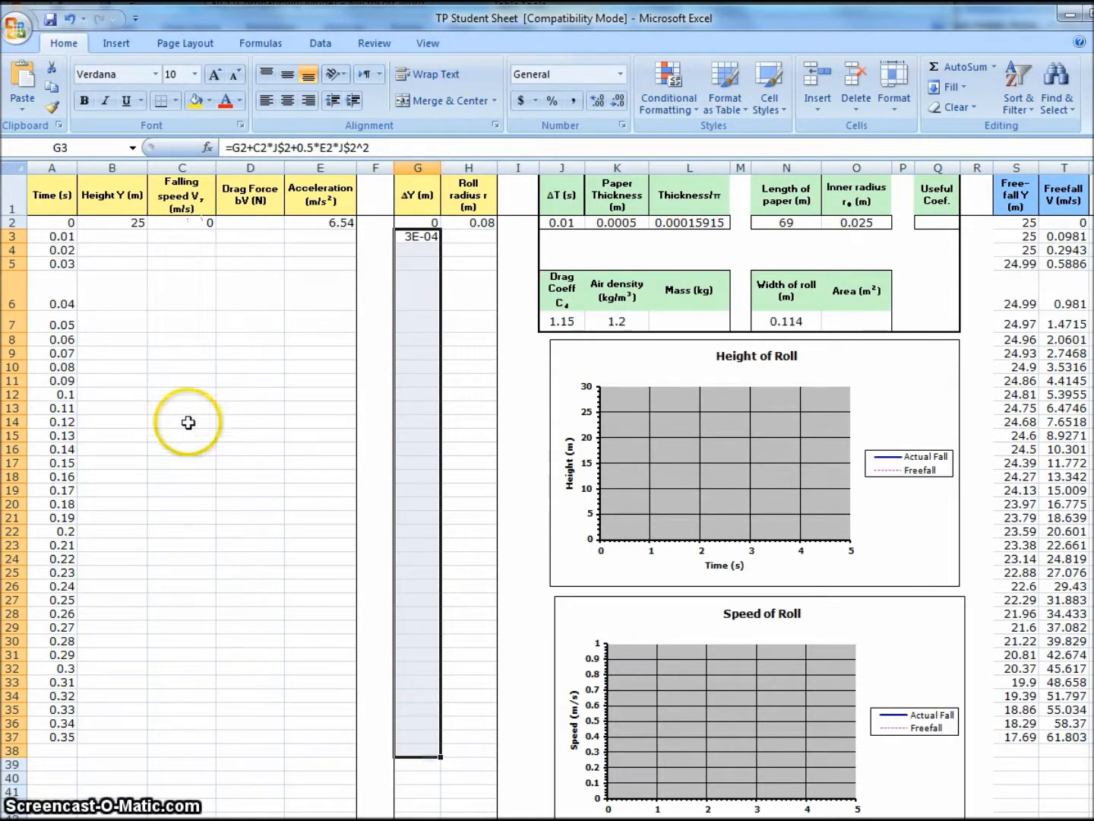
click(1064, 237)
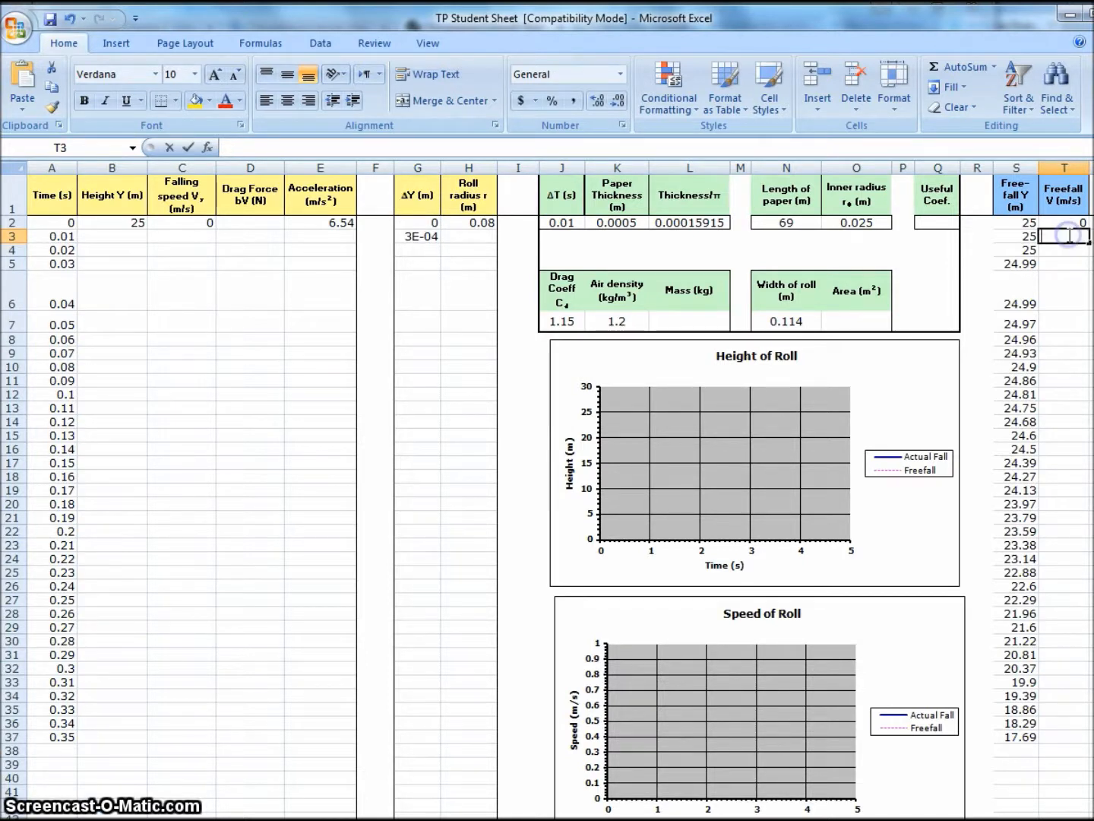
double_click(1067, 236)
text(=)
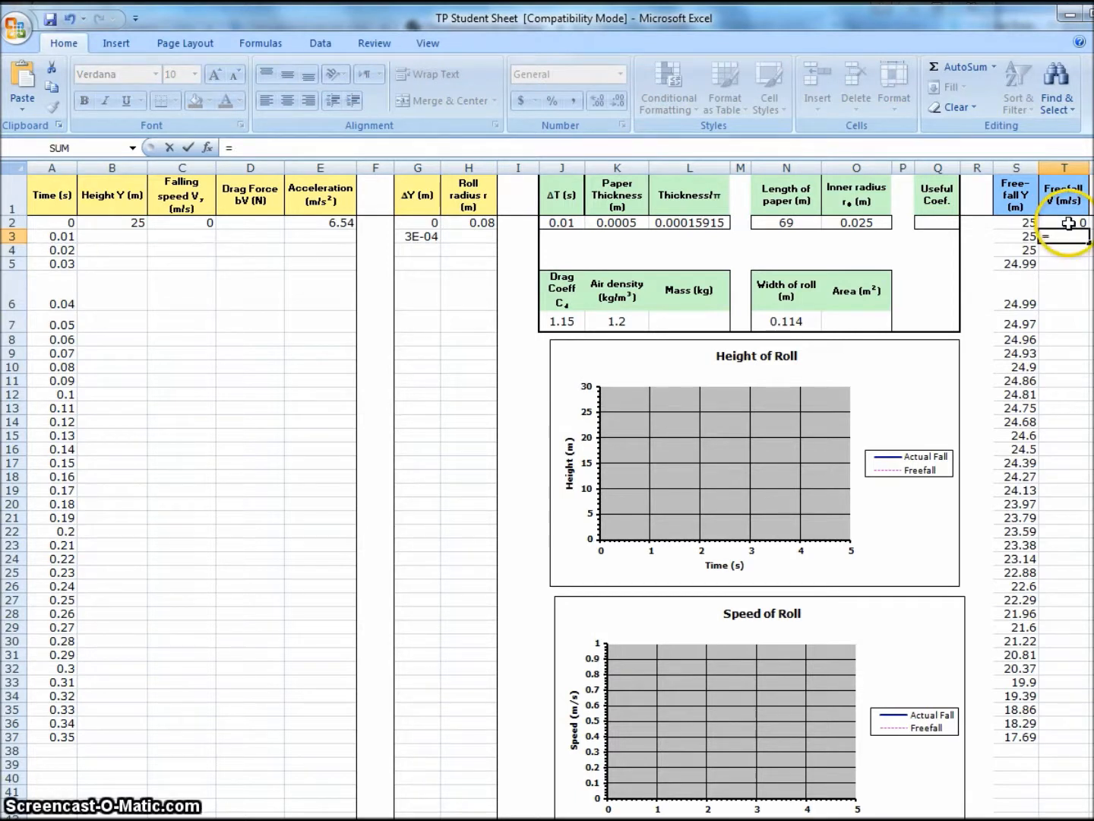
key(Escape)
- Enter the free-fall speed formula =T$2+9.81*A3 in T3 and fill it down column T to row 37
double_click(1067, 237)
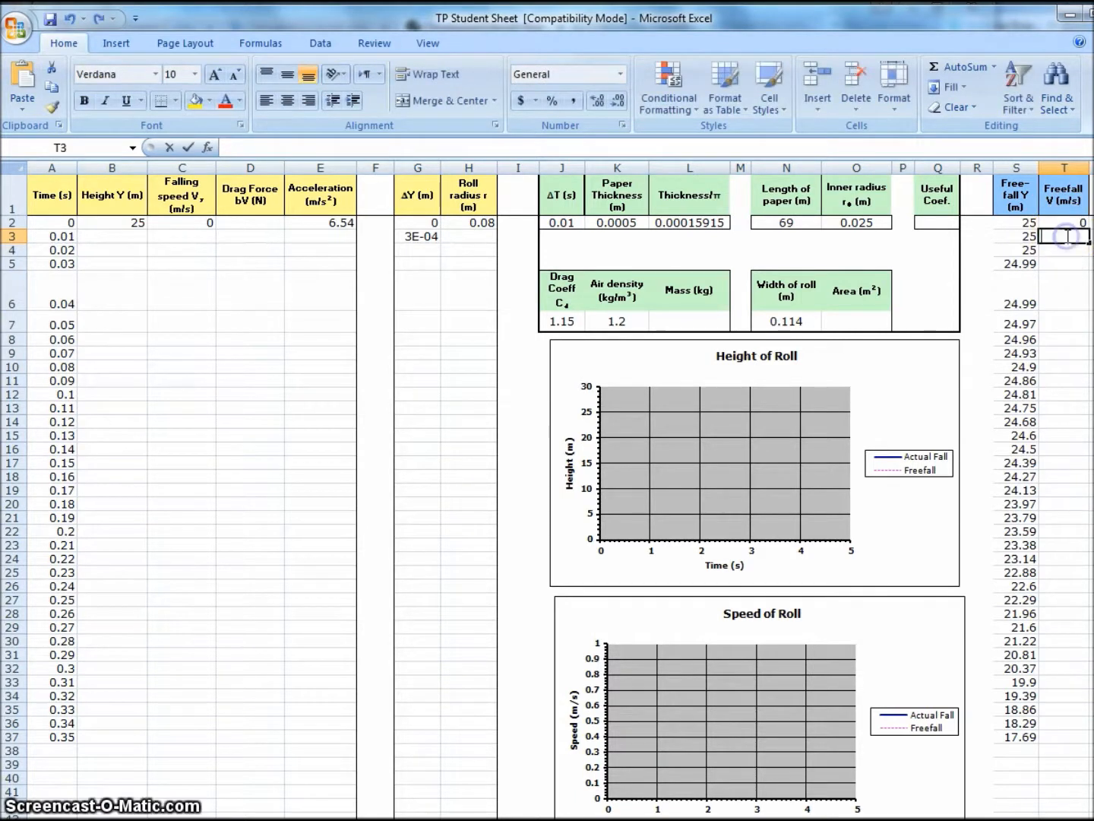
text(=)
click(1065, 222)
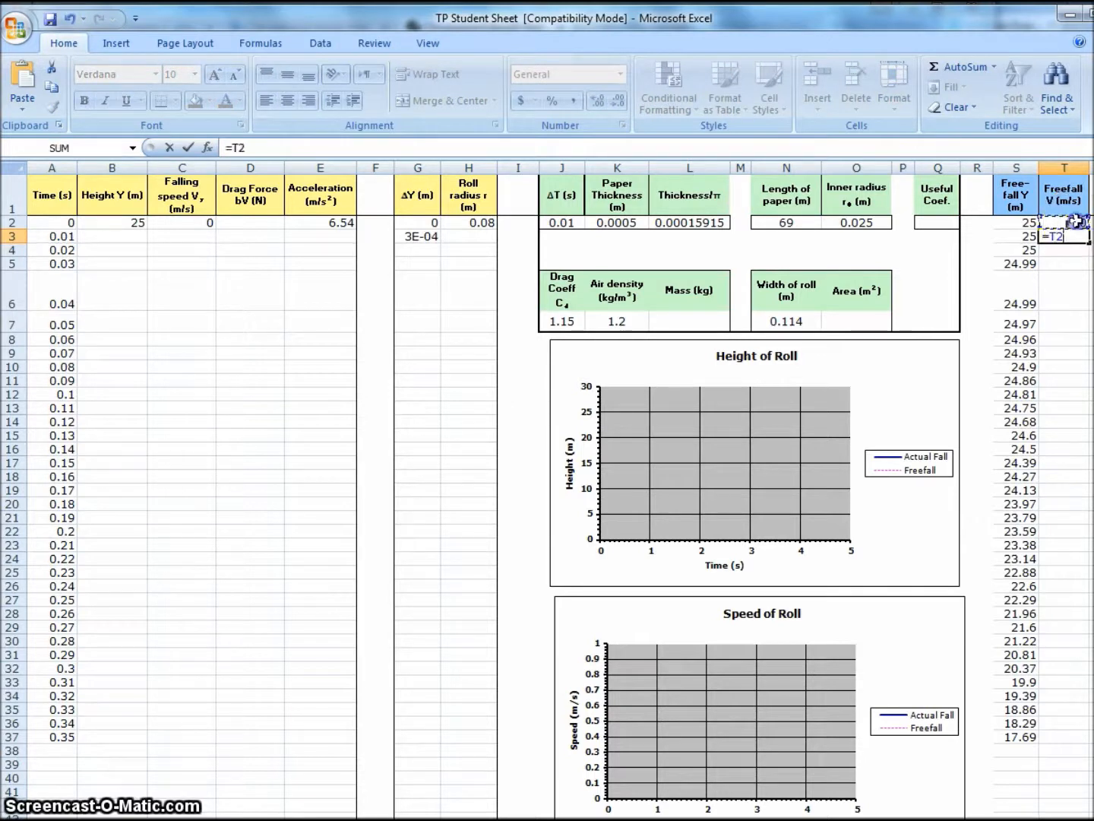
click(1057, 237)
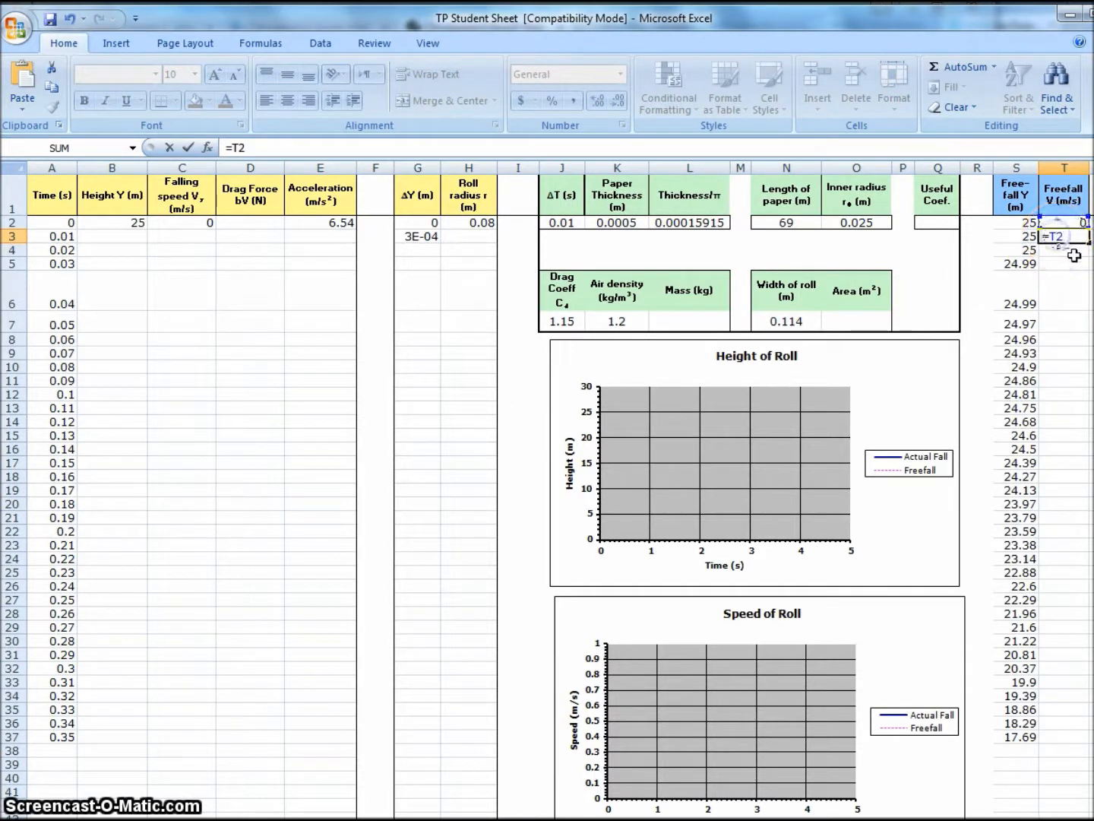
text($2+9.81*)
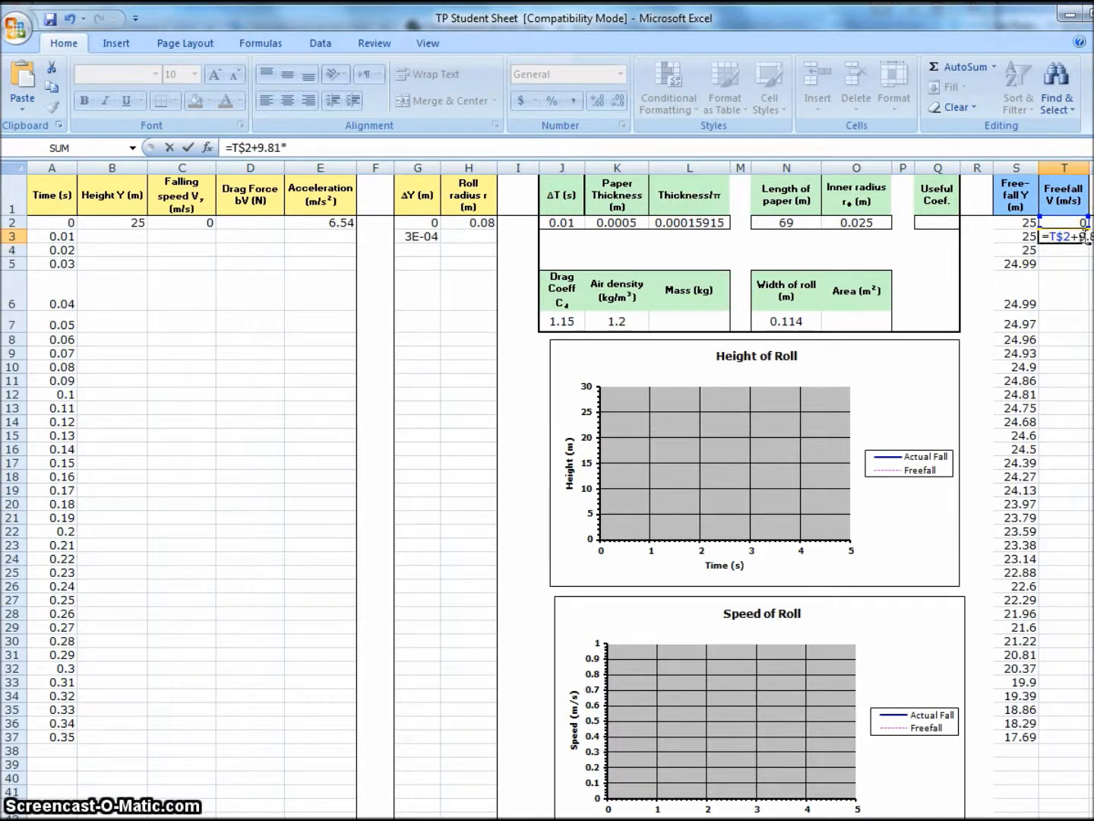
click(61, 237)
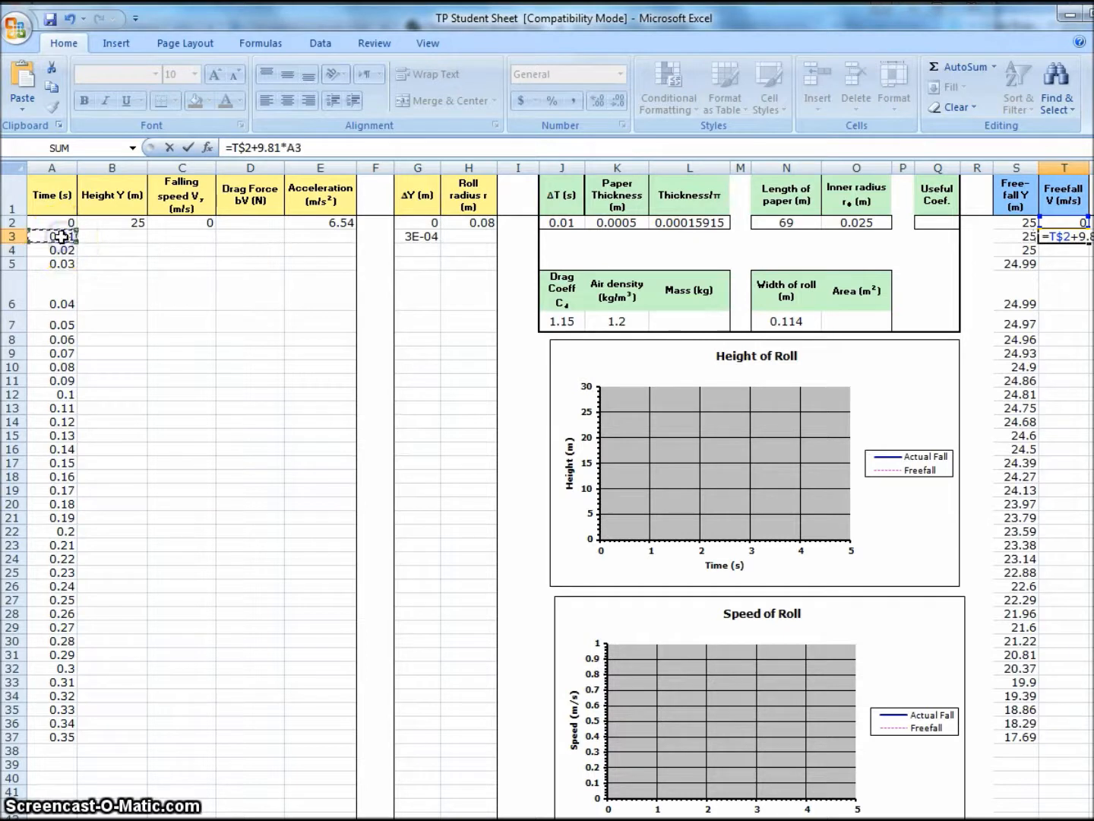
key(Return)
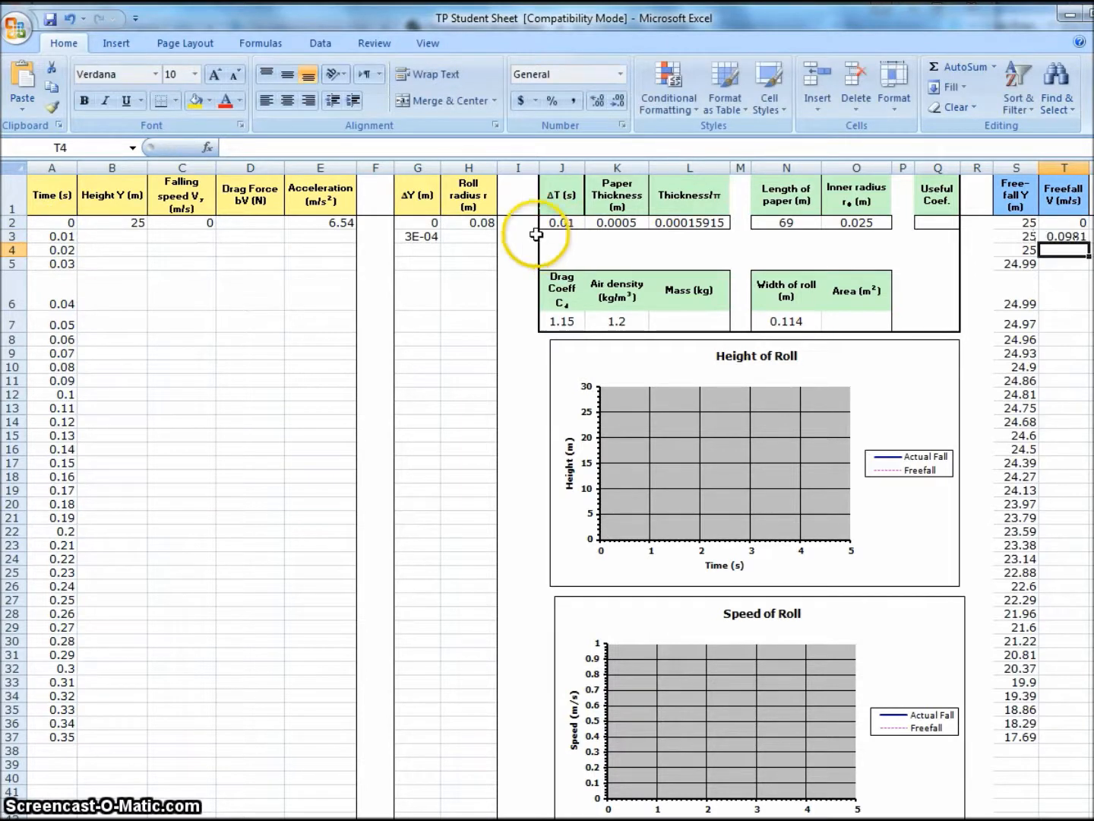
click(1078, 237)
drag(1082, 238, 1067, 731)
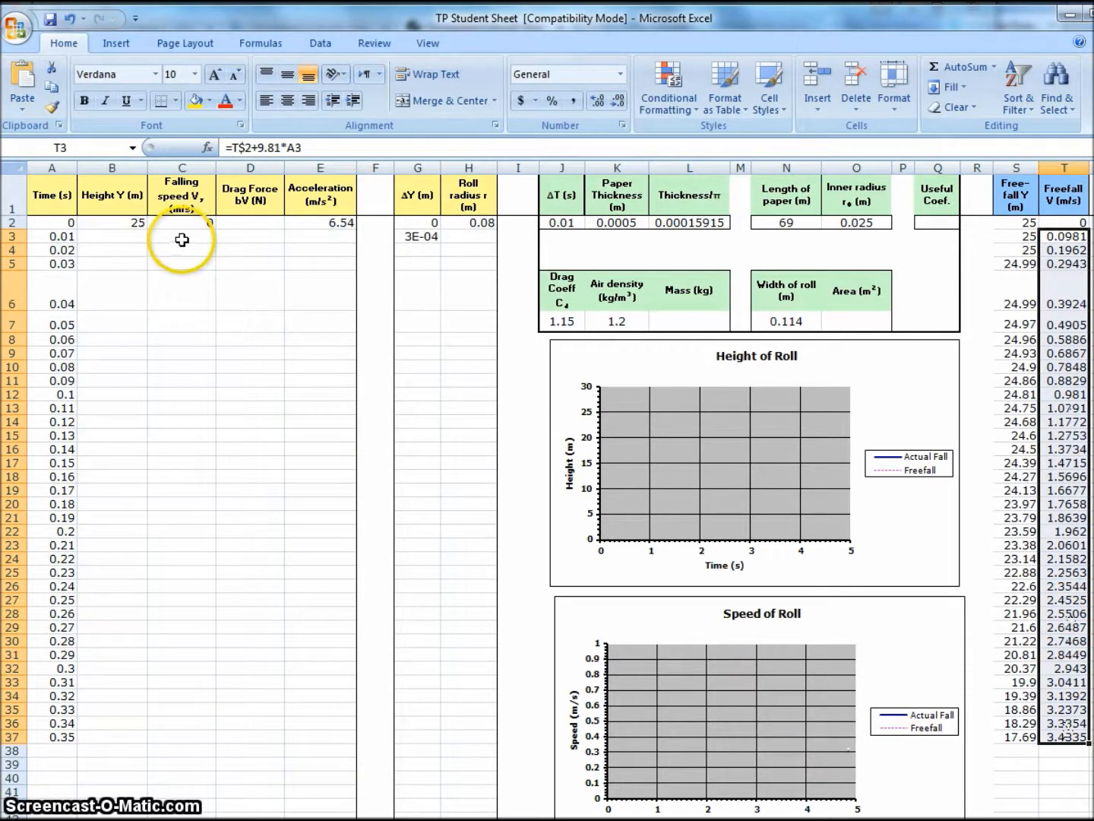
- Enter the falling speed formula =C2+E2*J2 in C3
click(182, 235)
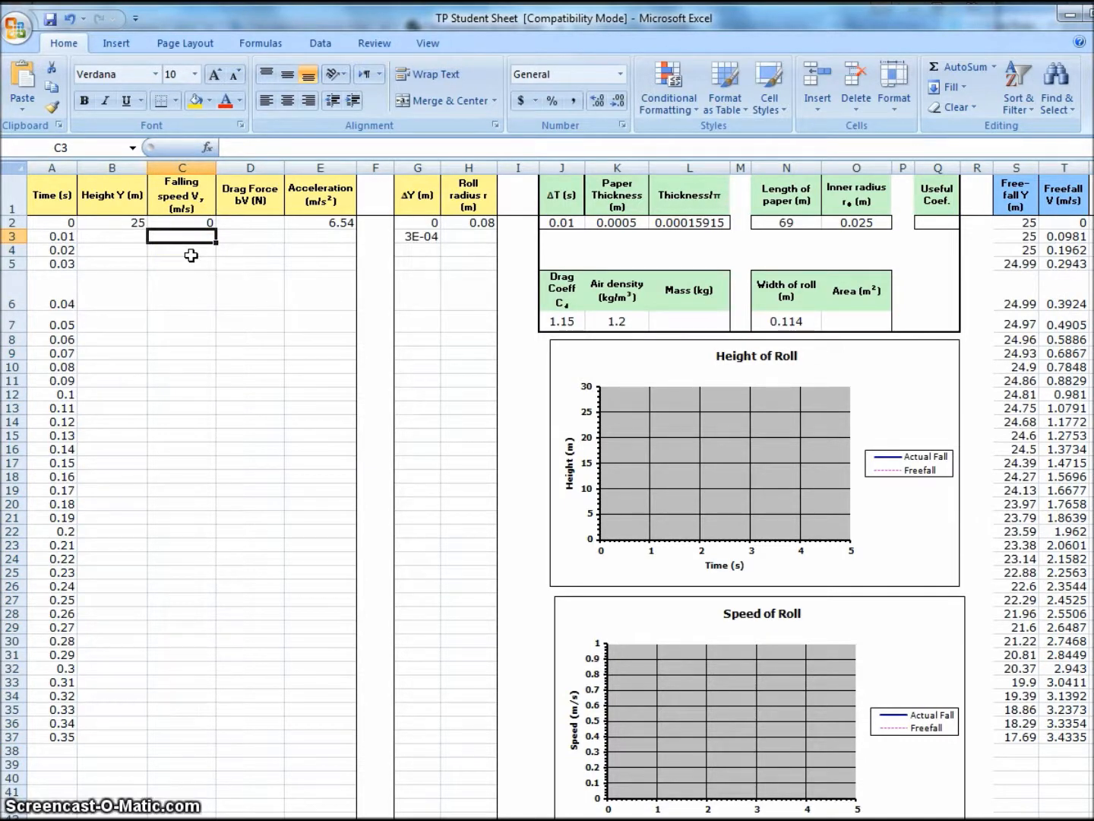
text(=)
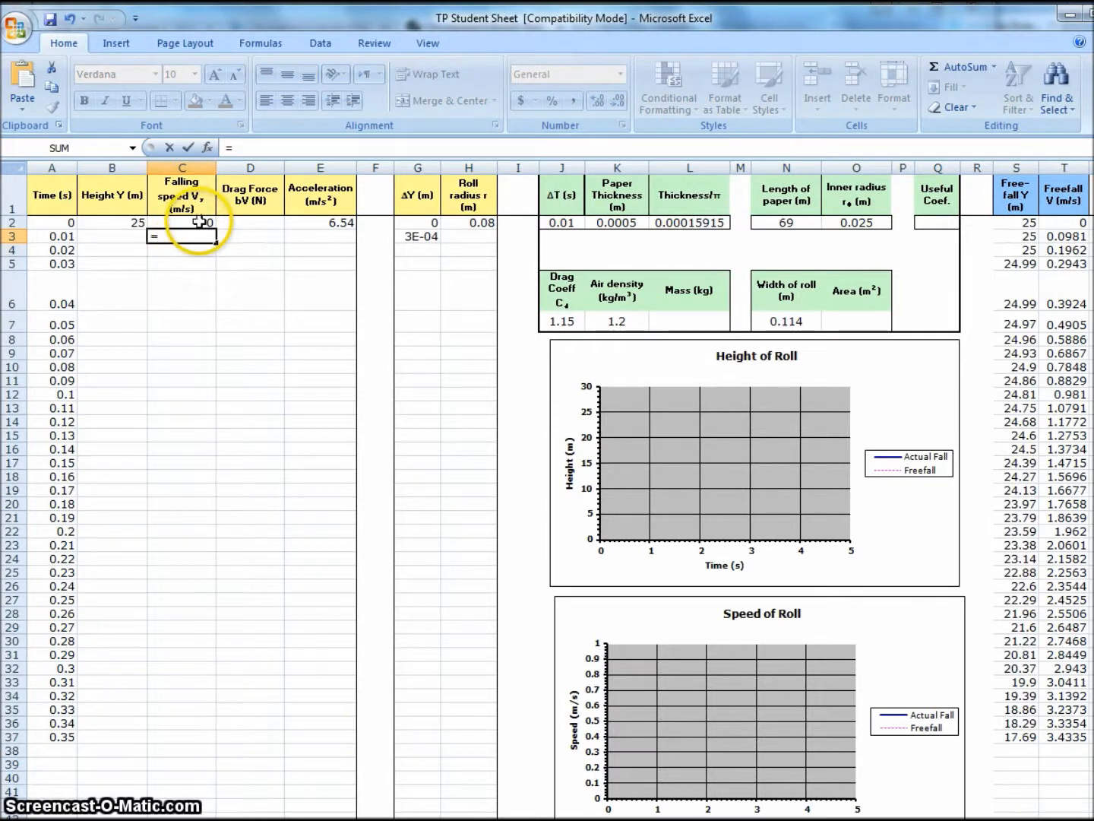
click(197, 222)
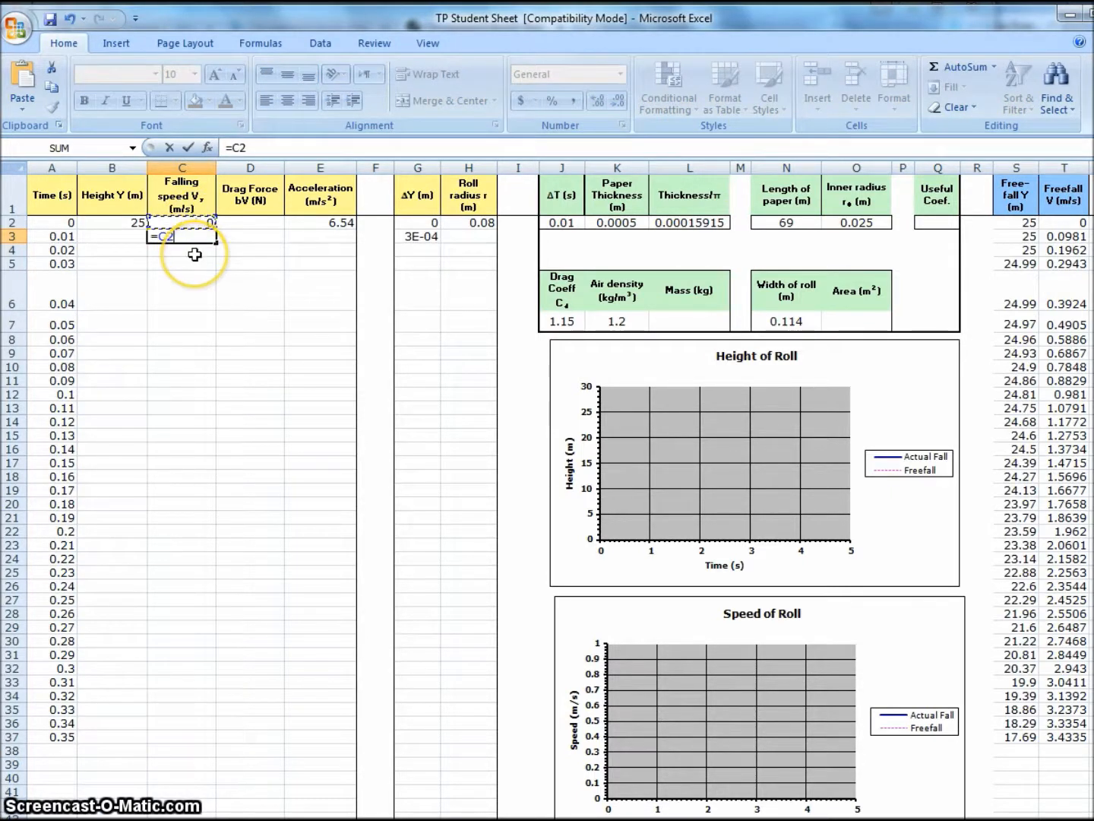
text(+)
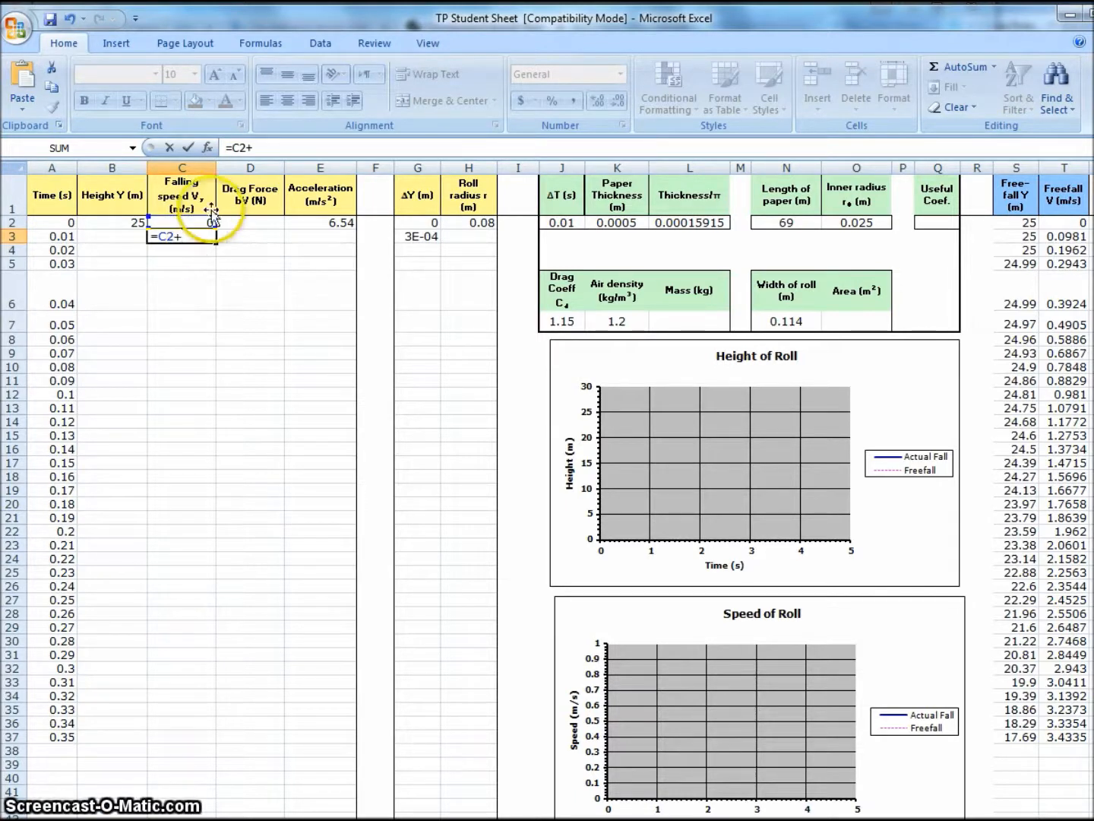
click(325, 224)
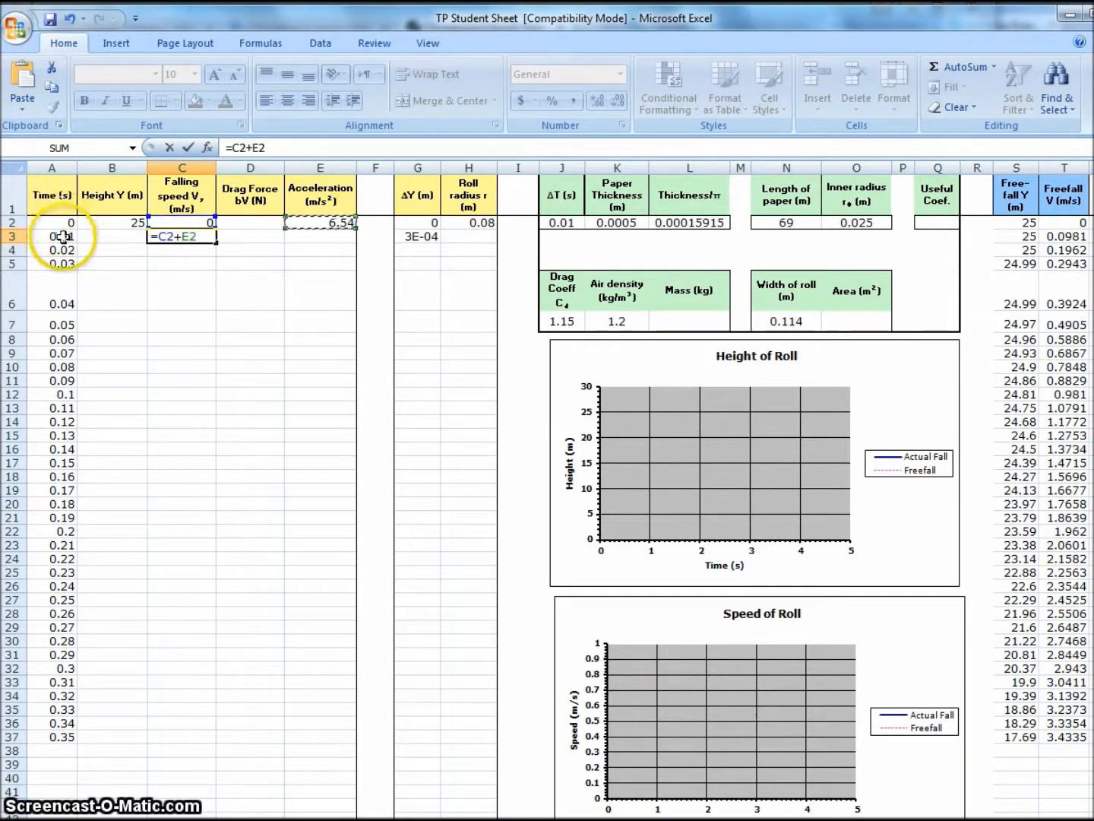
text(*)
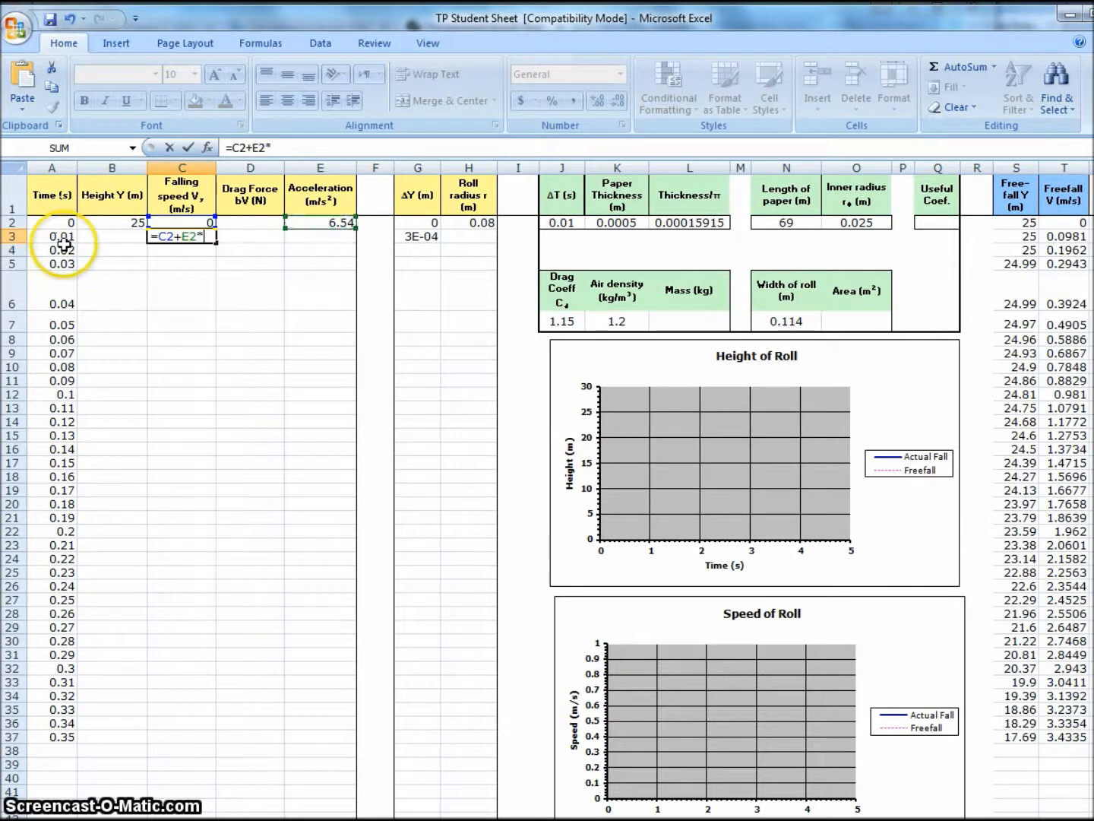
click(559, 222)
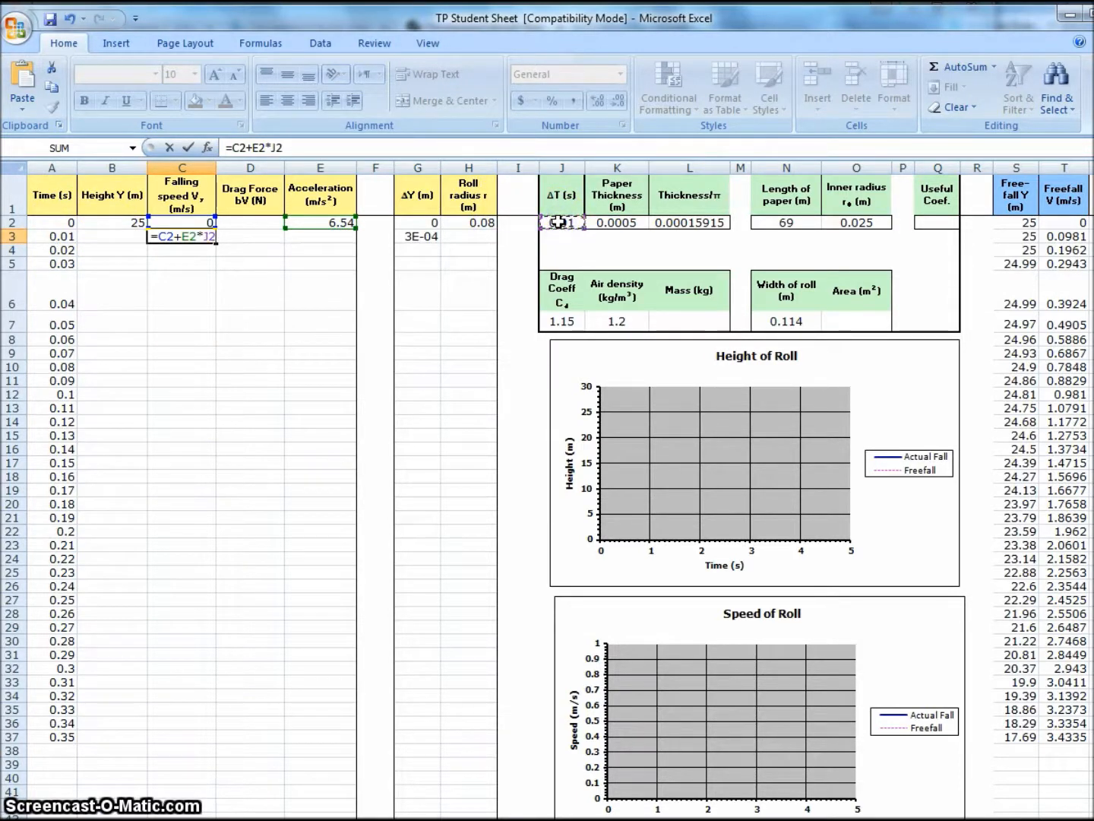
key(Return)
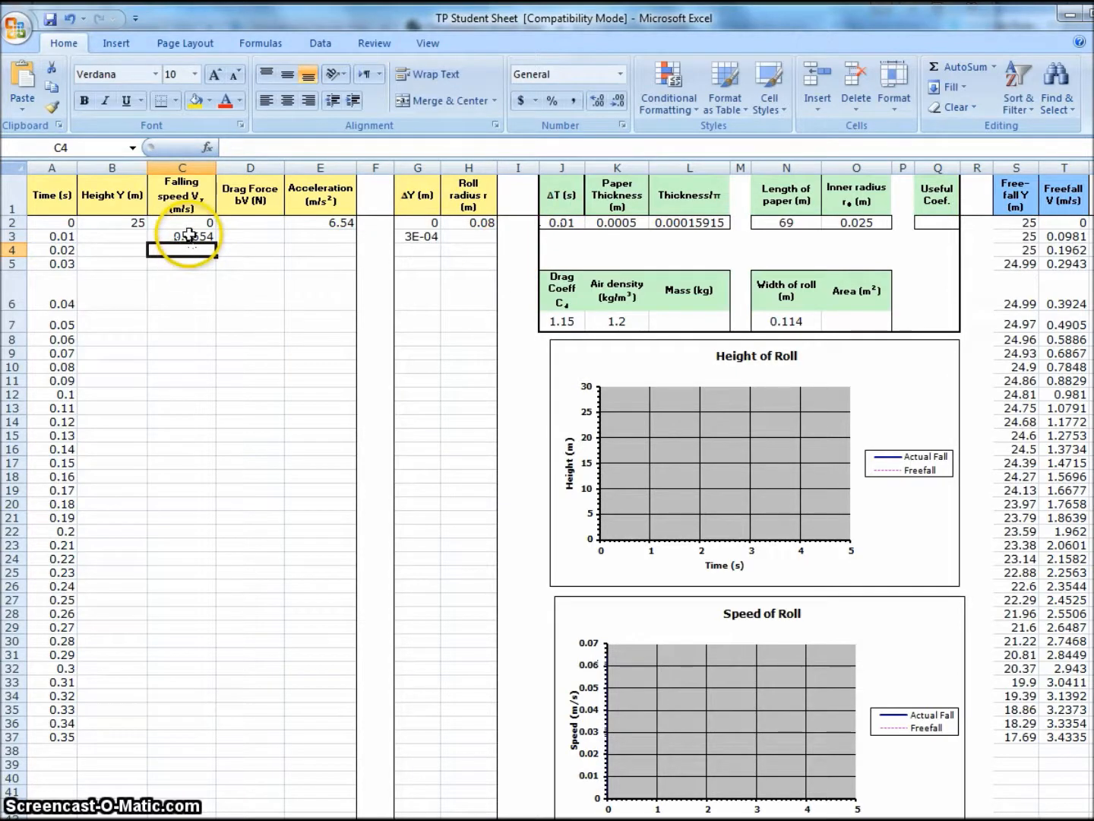
drag(188, 237, 188, 250)
key(ctrl+d)
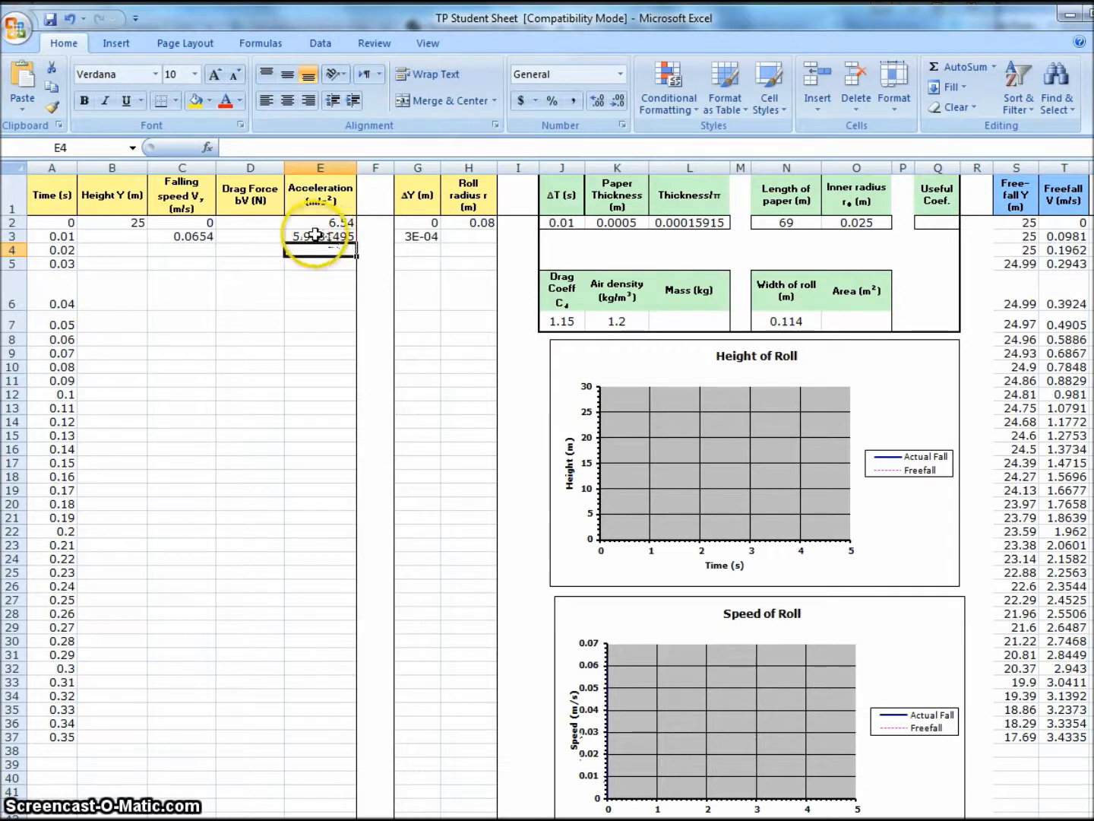
- Review the acceleration formulas in E2 and E3 and the ΔY entries in G2 and G3
click(317, 235)
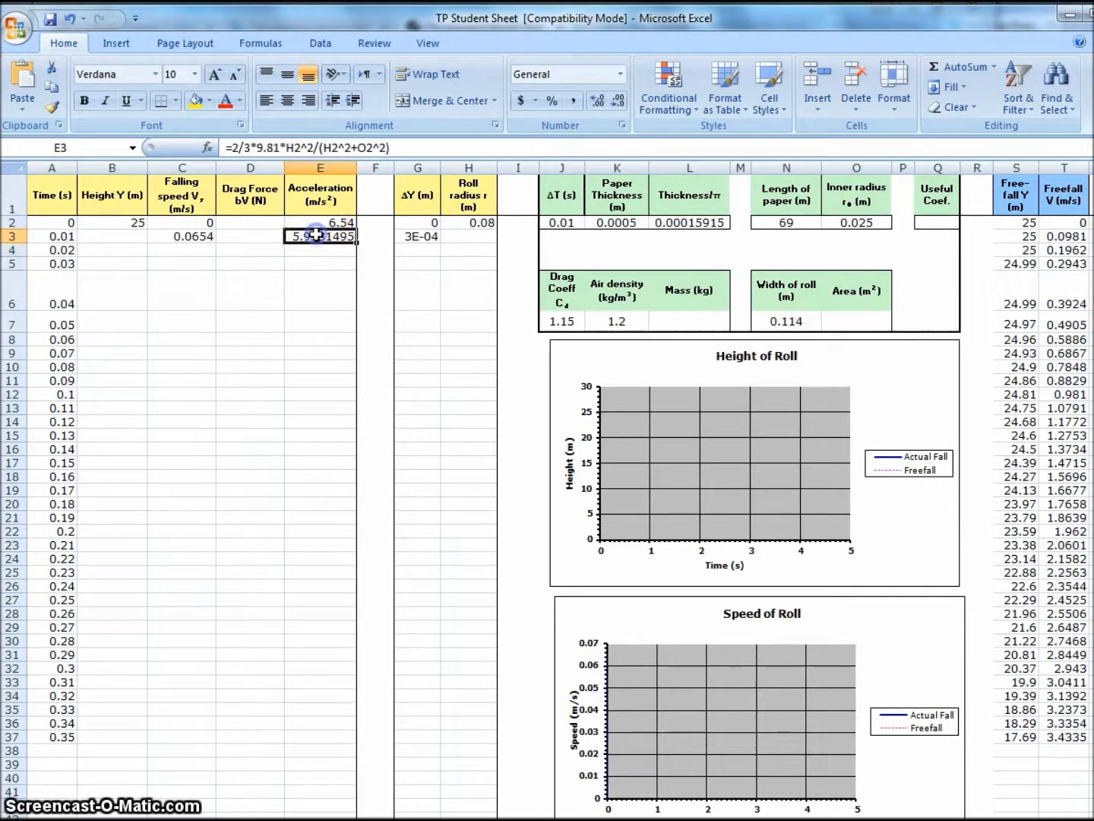
click(477, 236)
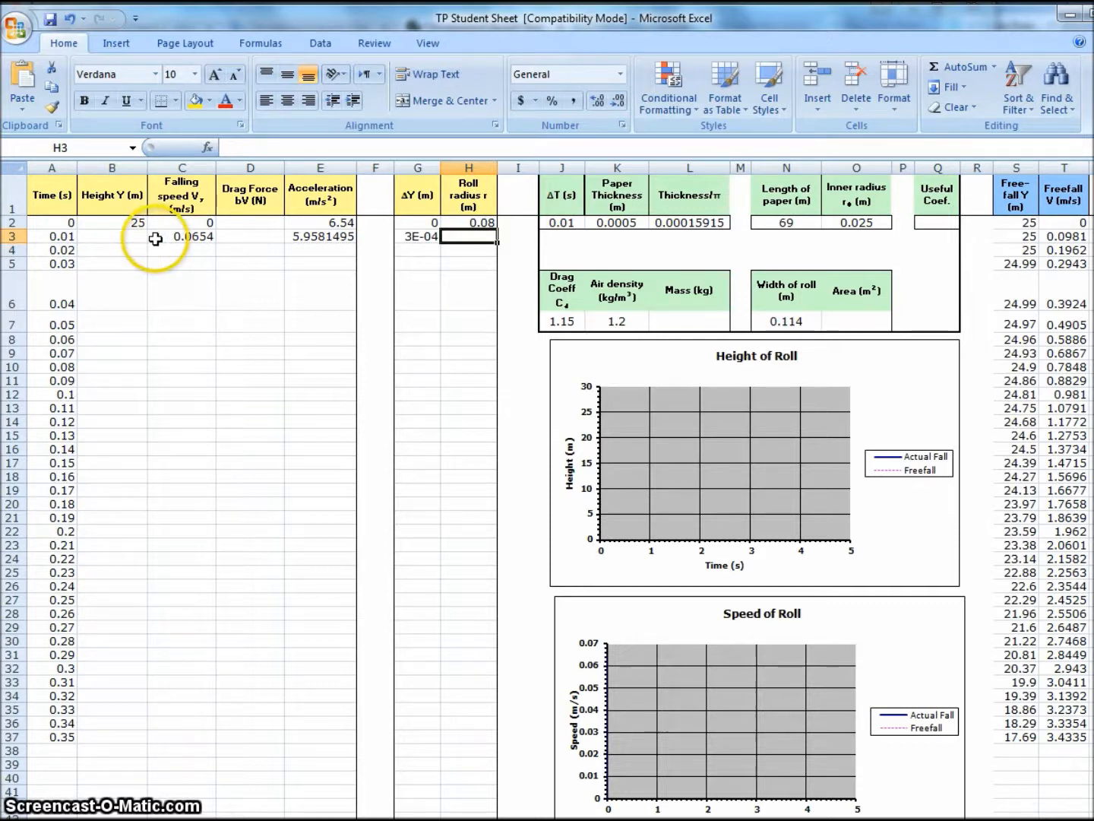
click(303, 222)
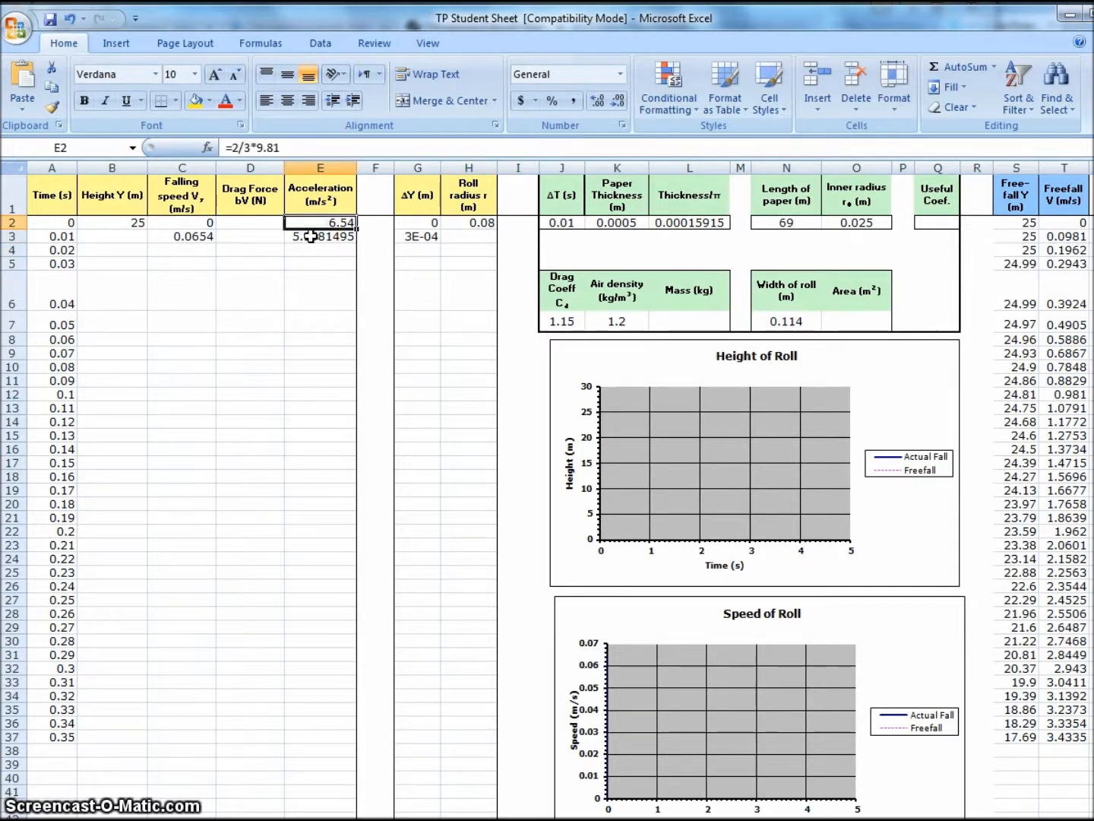
click(312, 237)
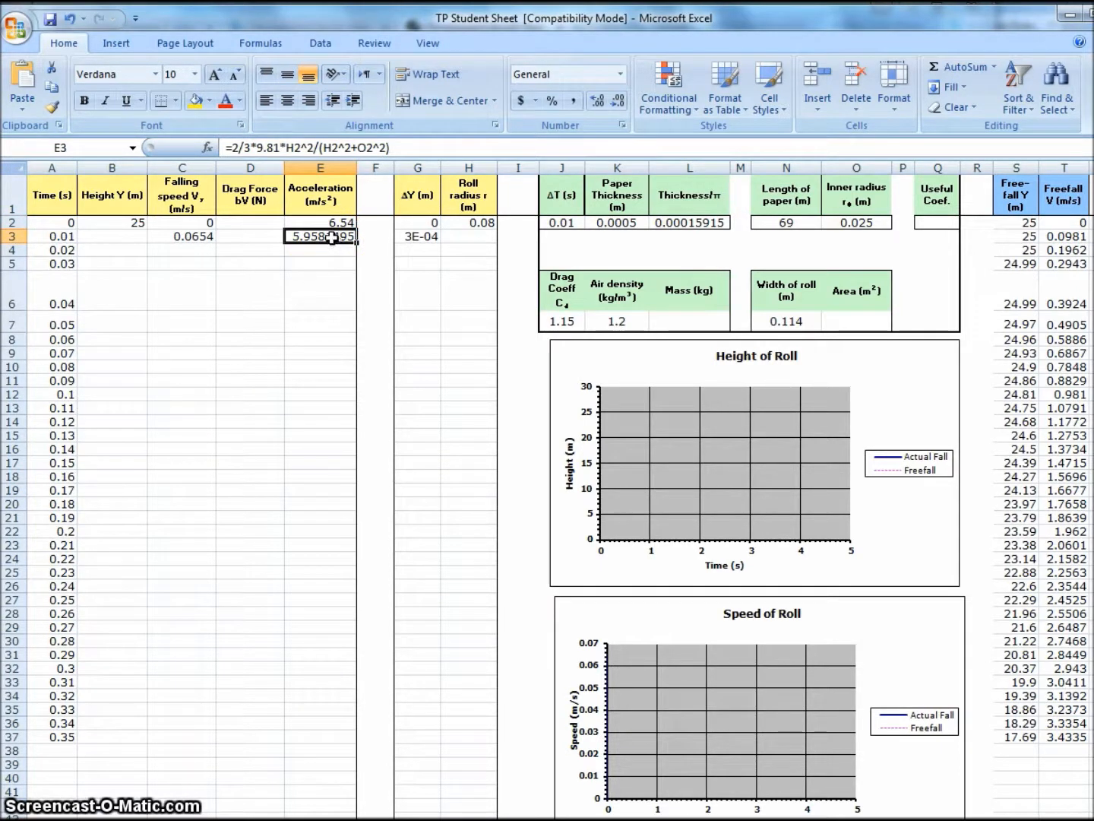
click(420, 237)
click(418, 222)
click(421, 237)
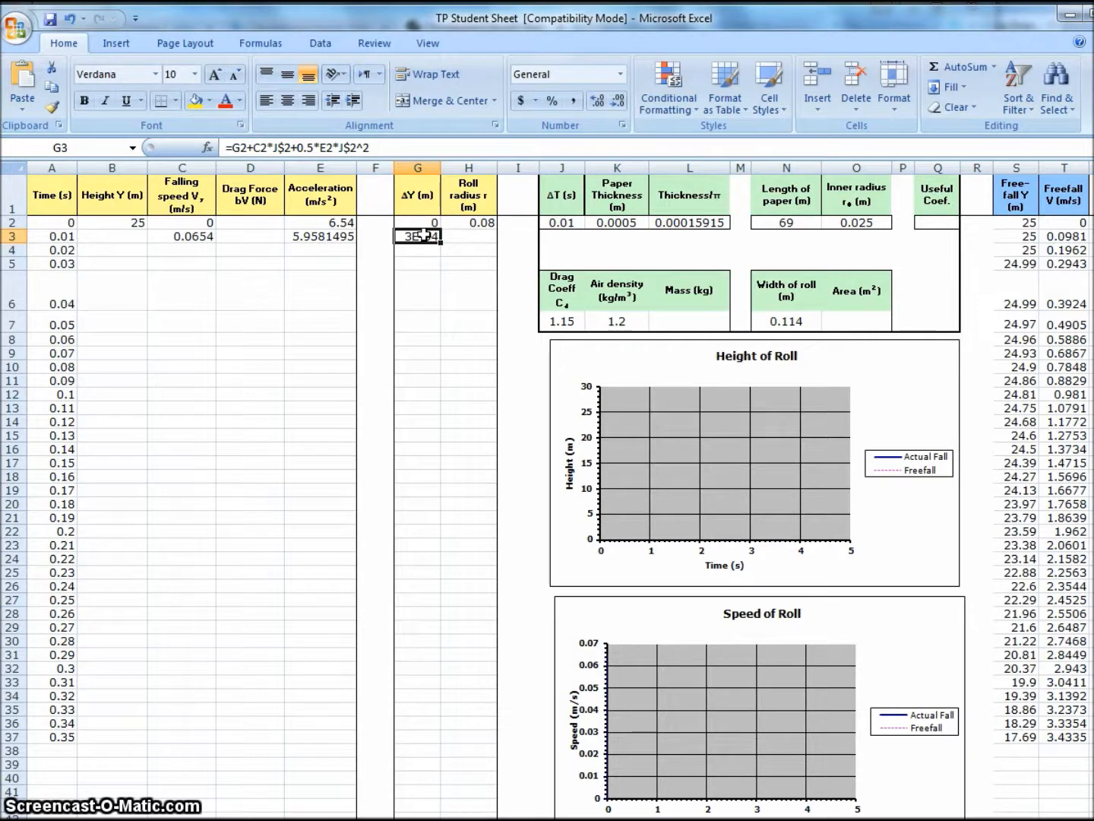
- Try a time step ΔT of 0.001 s in J2, and select the acceleration cell E3
click(567, 222)
double_click(570, 223)
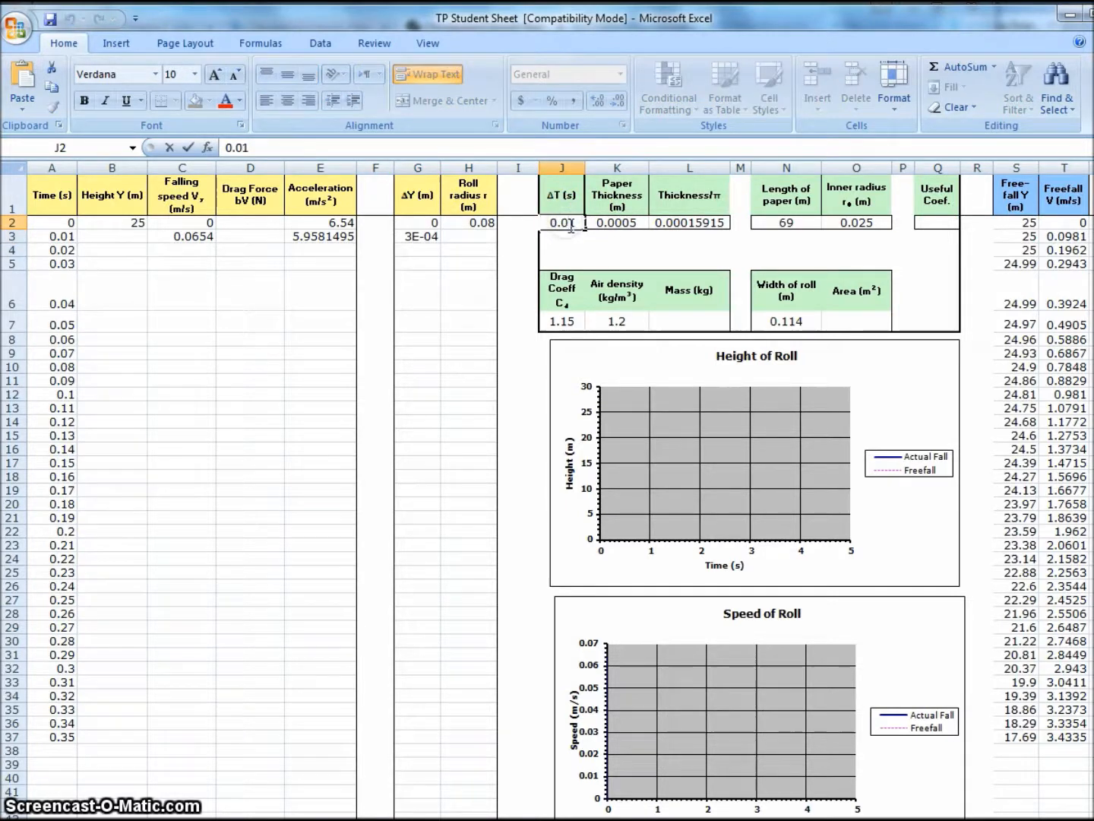
key(Return)
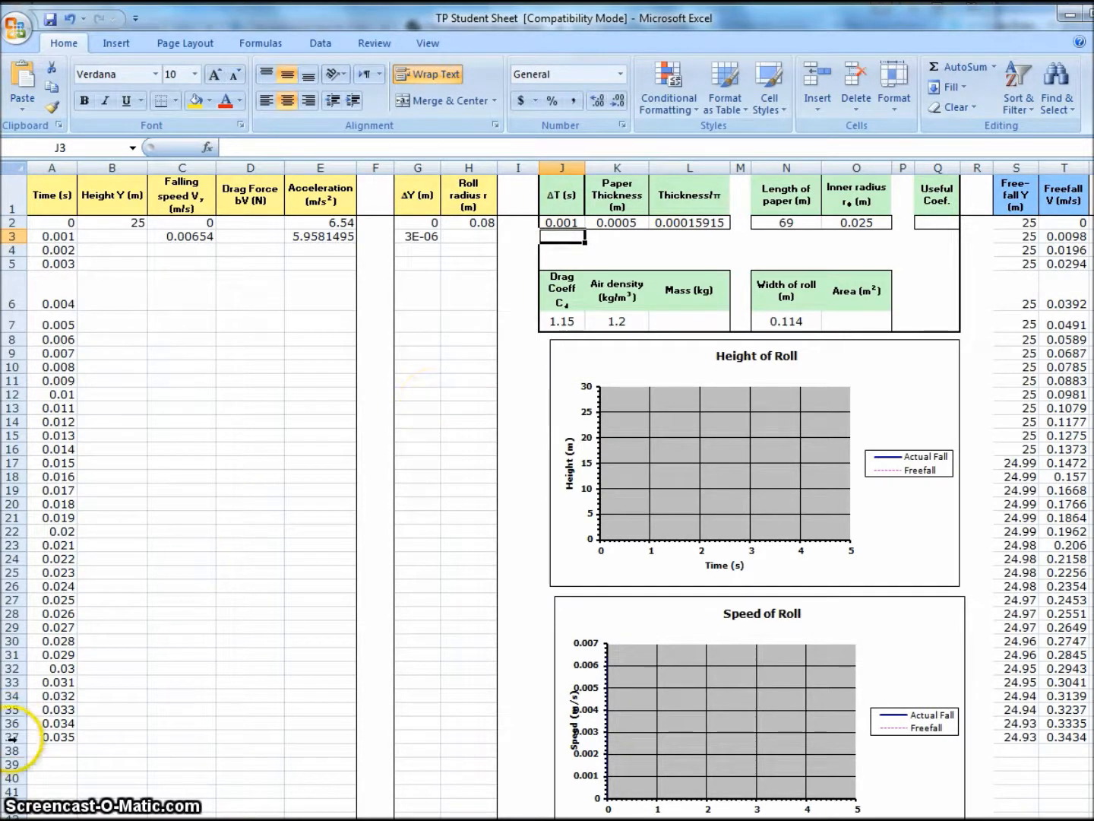
click(323, 237)
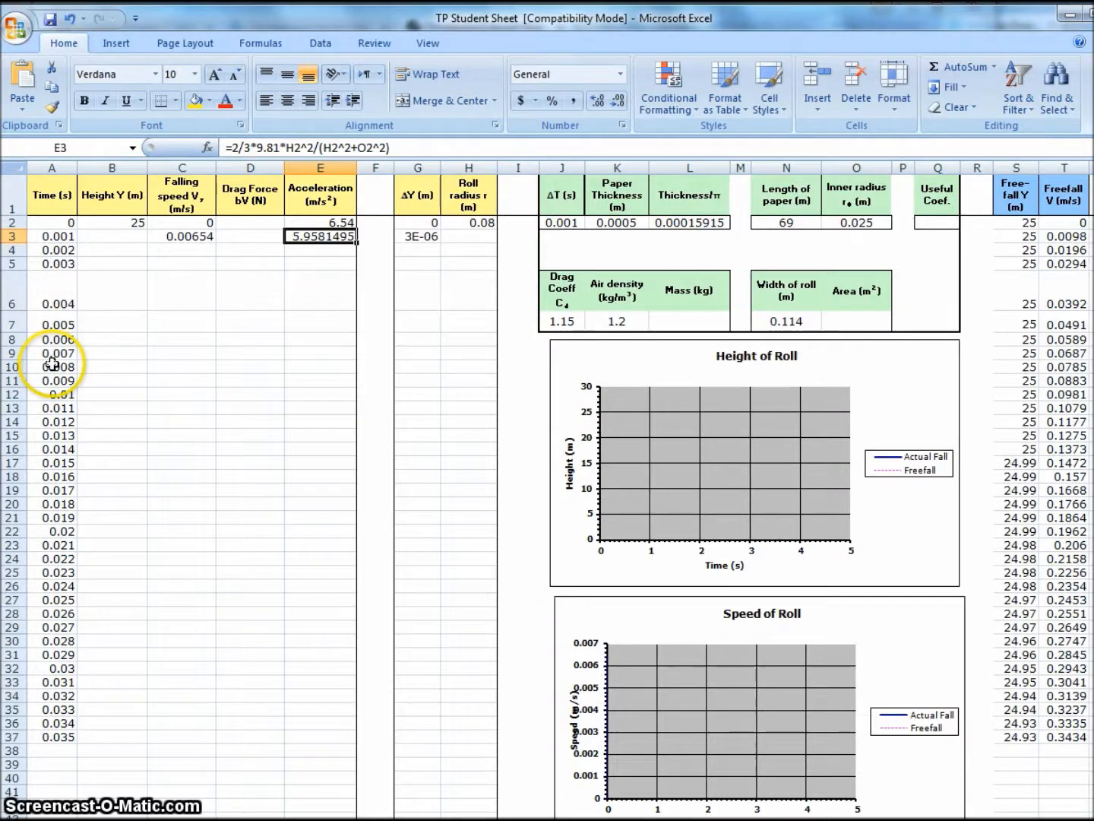
- Try a time step ΔT of 1 s in J2
click(557, 222)
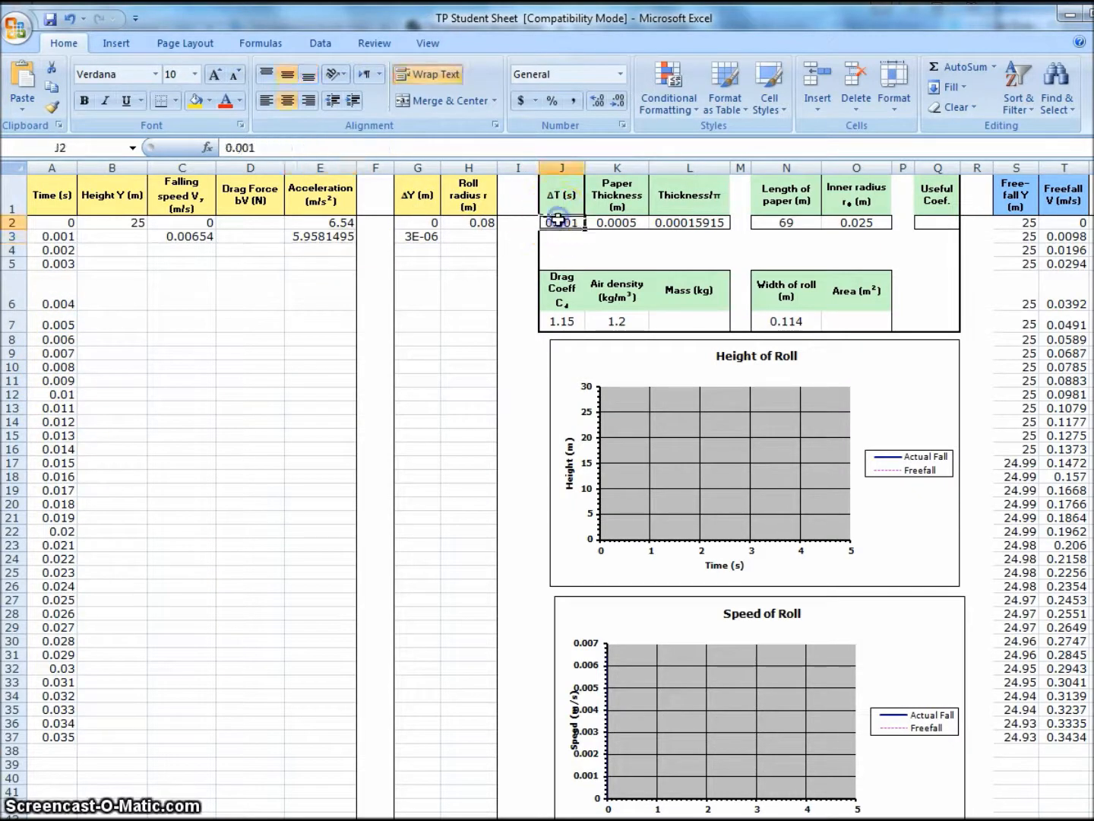
text(1)
key(Return)
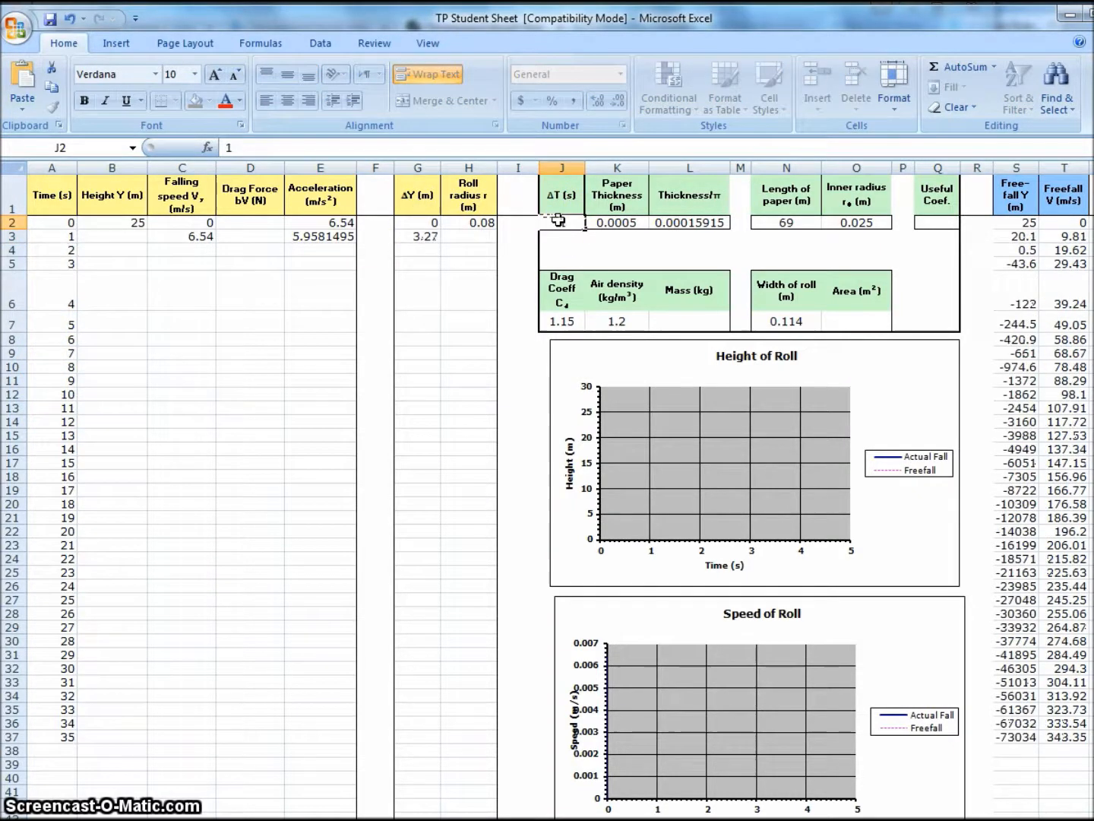
- Set the time step ΔT in J2 to 0.005 s
double_click(562, 223)
drag(566, 223, 550, 224)
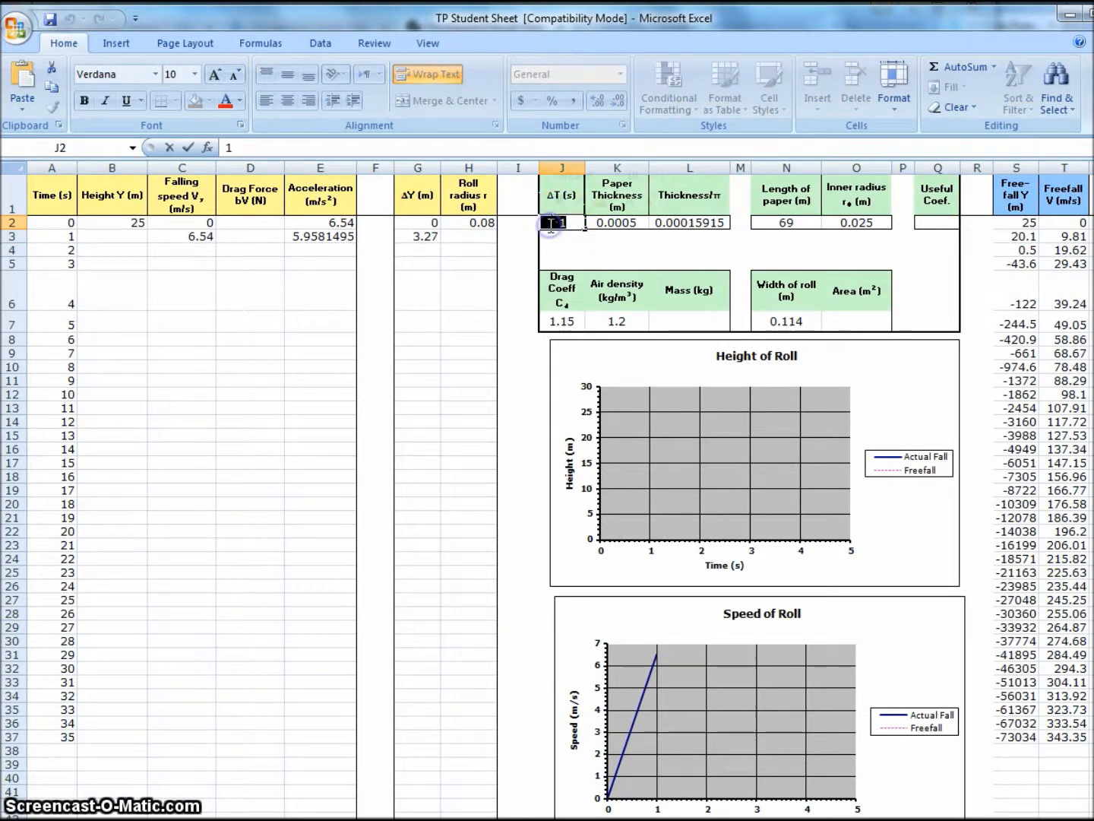
text(0.00)
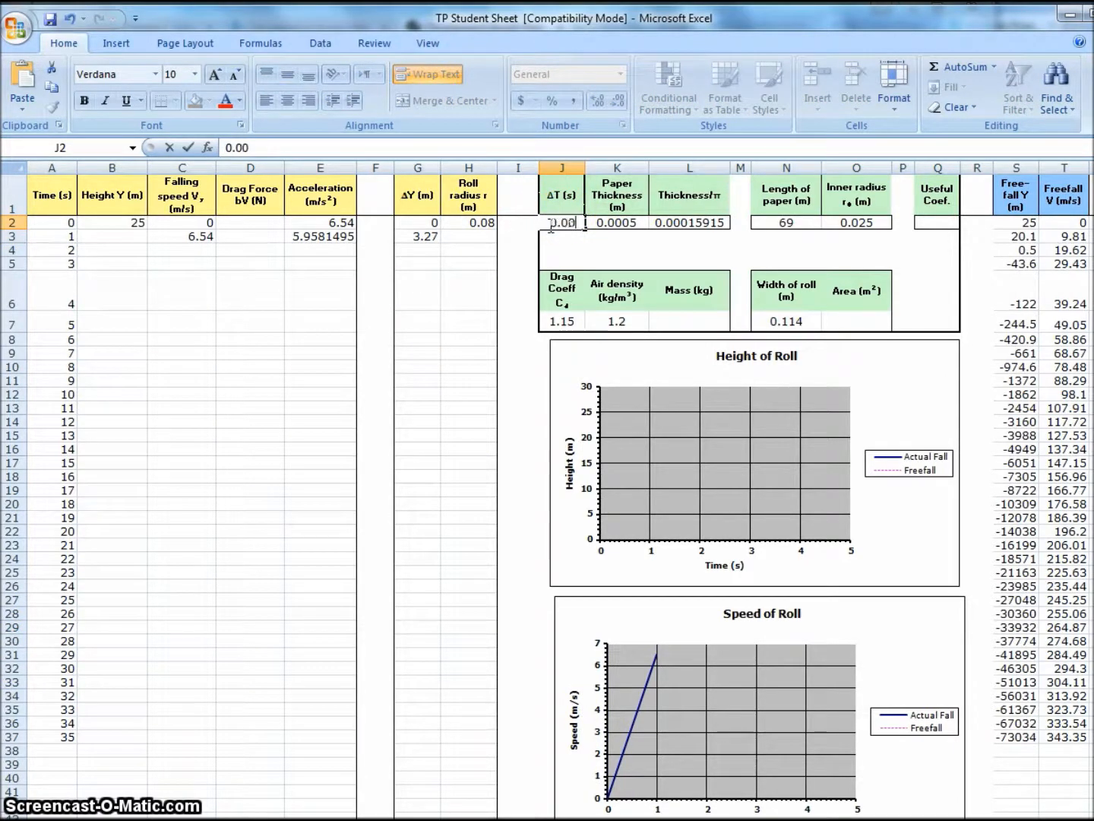
text(5)
key(Return)
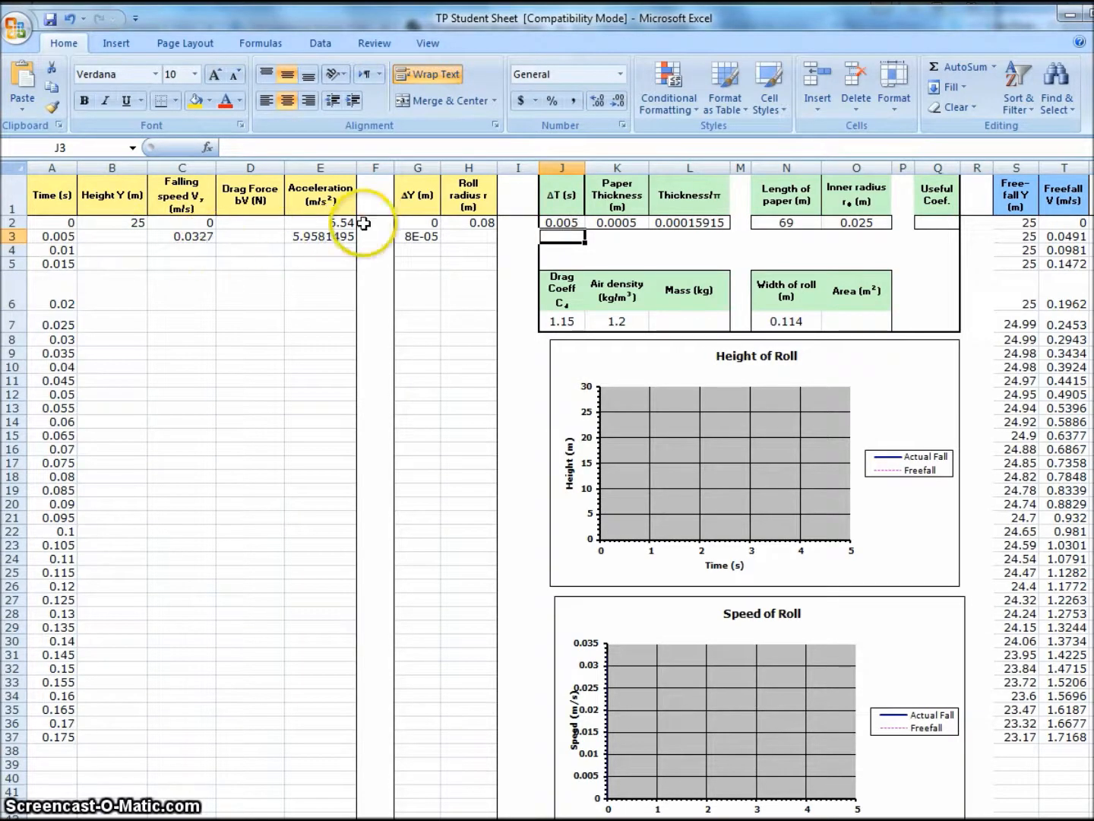
- Inspect the acceleration formula in E3 and the free-fall height and speed values in S2:S37 and T2:T37
click(319, 237)
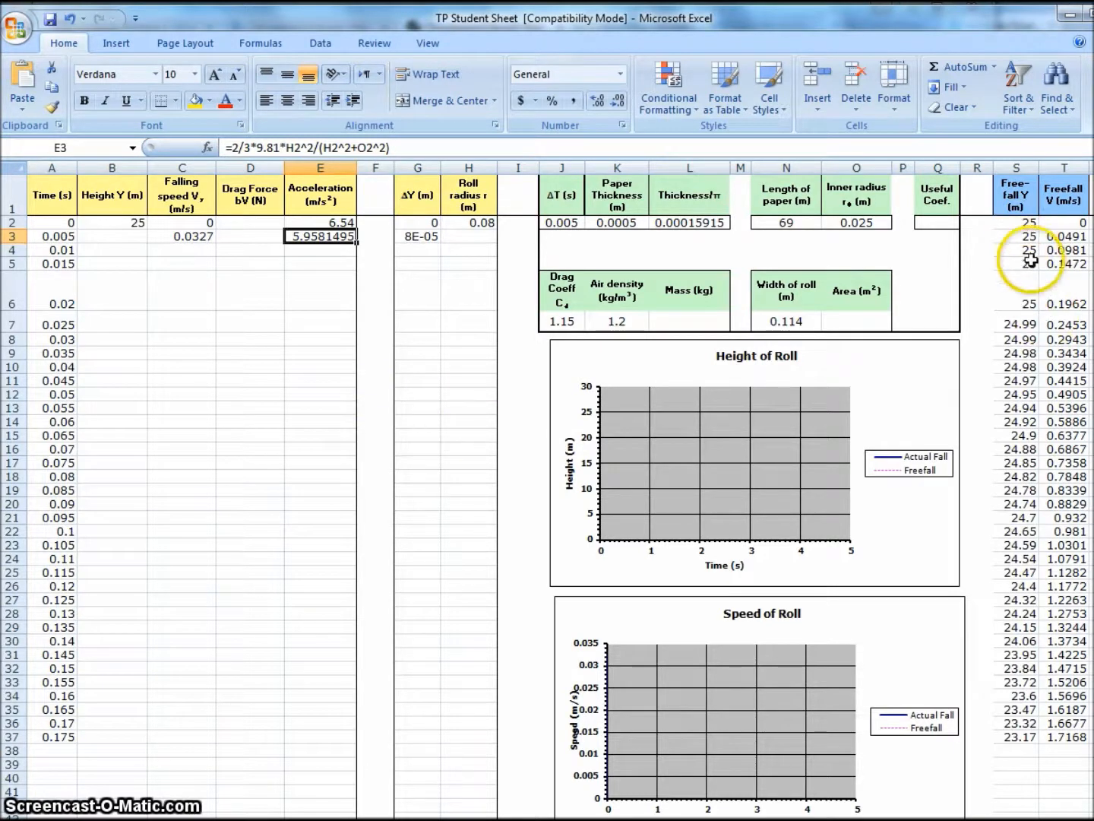
drag(1018, 223, 1022, 739)
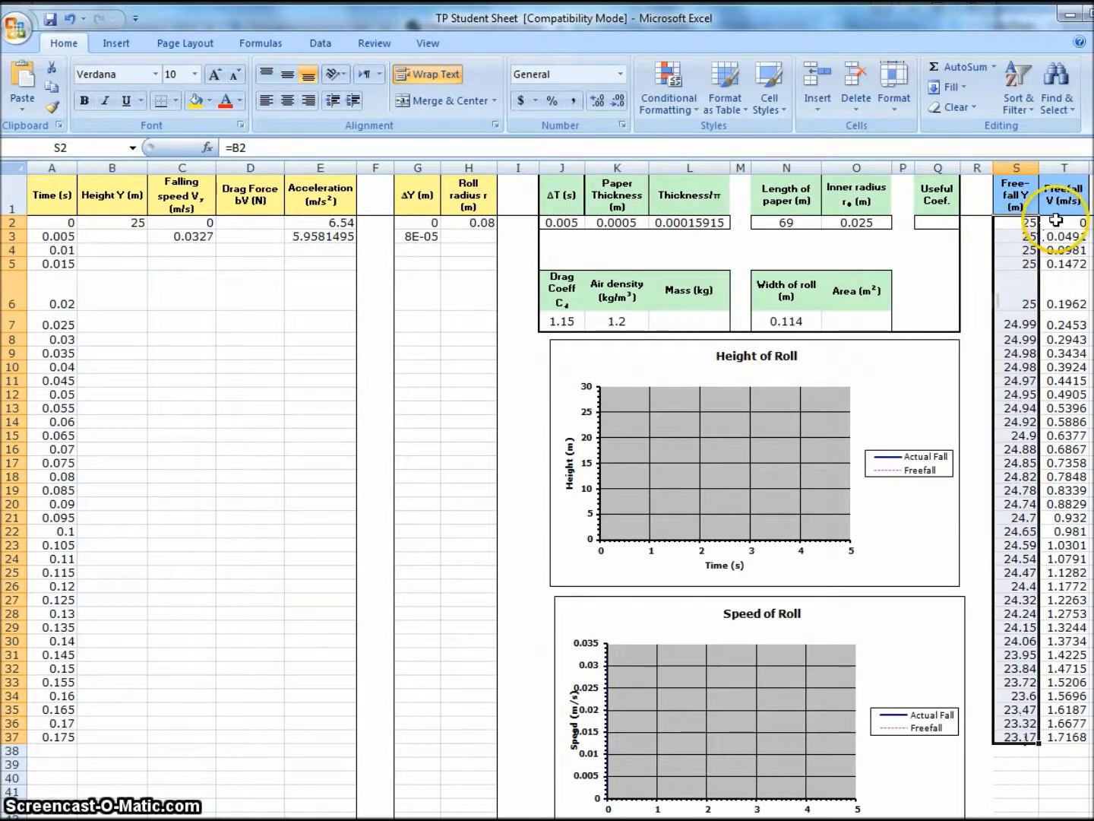
drag(1056, 220, 1073, 744)
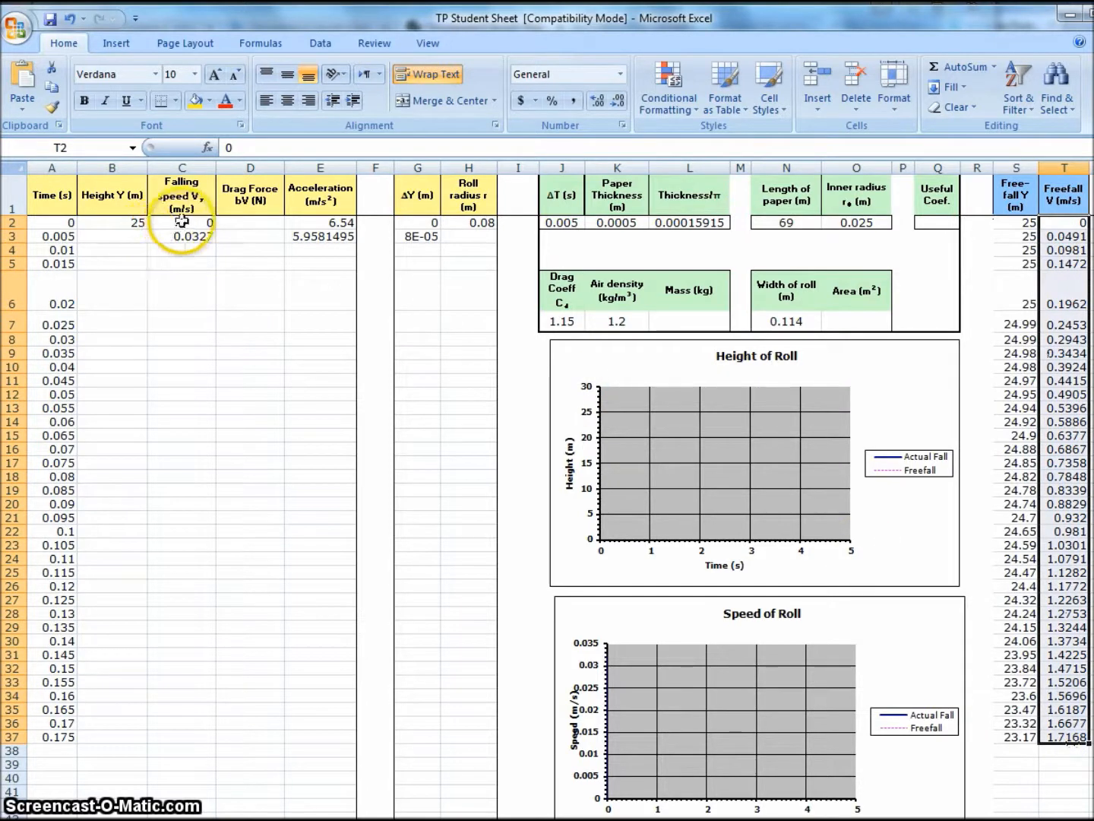